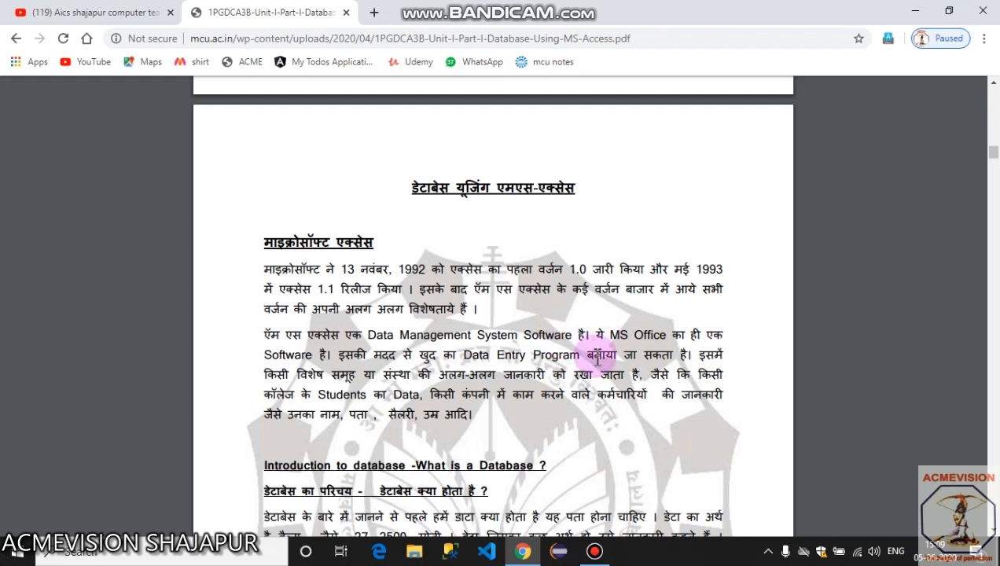
# Scroll the PDF past page 1 to the DBMS definitions on page 2.
pyautogui.scroll(-1, 596, 360)
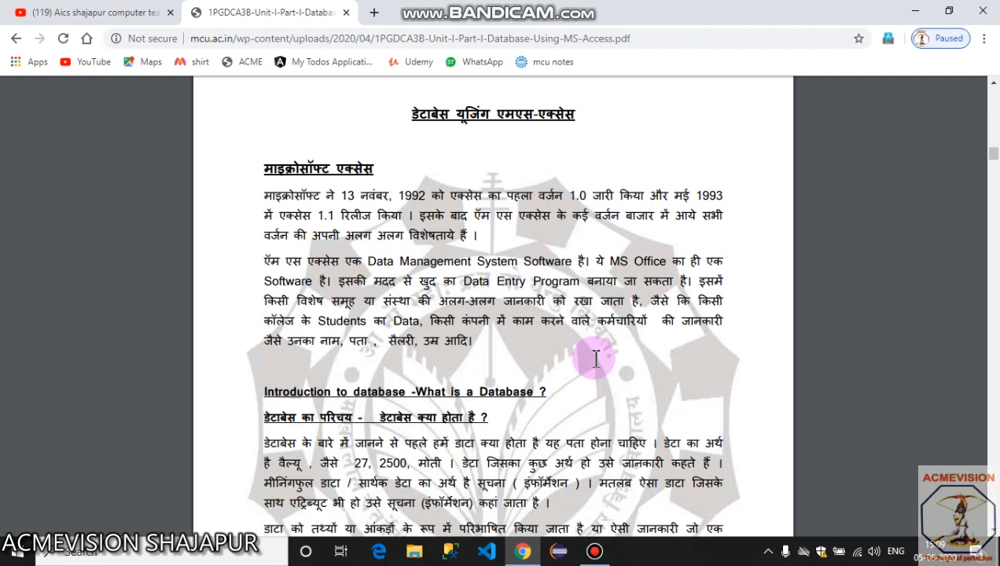
pyautogui.scroll(-1, 596, 368)
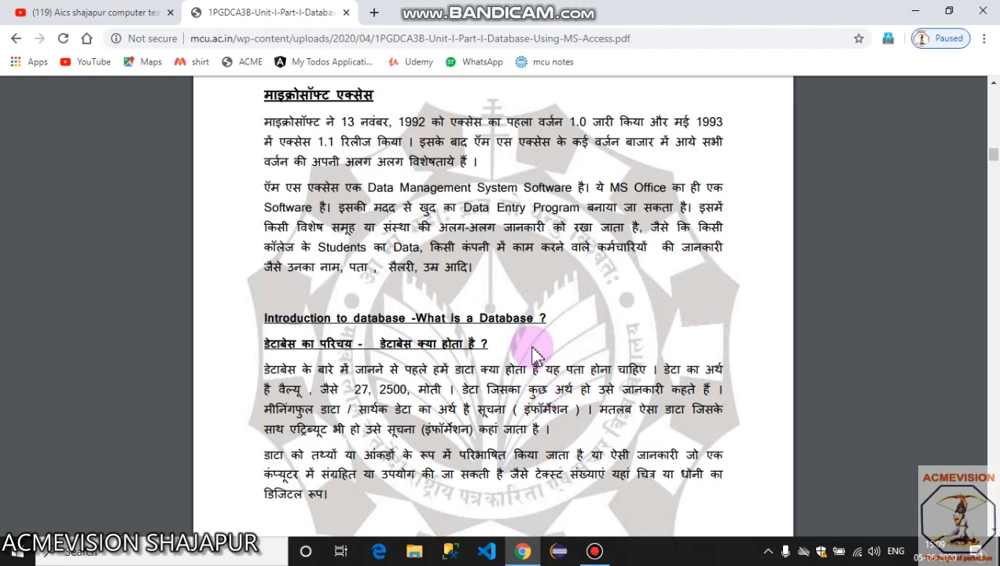
pyautogui.scroll(-1, 531, 354)
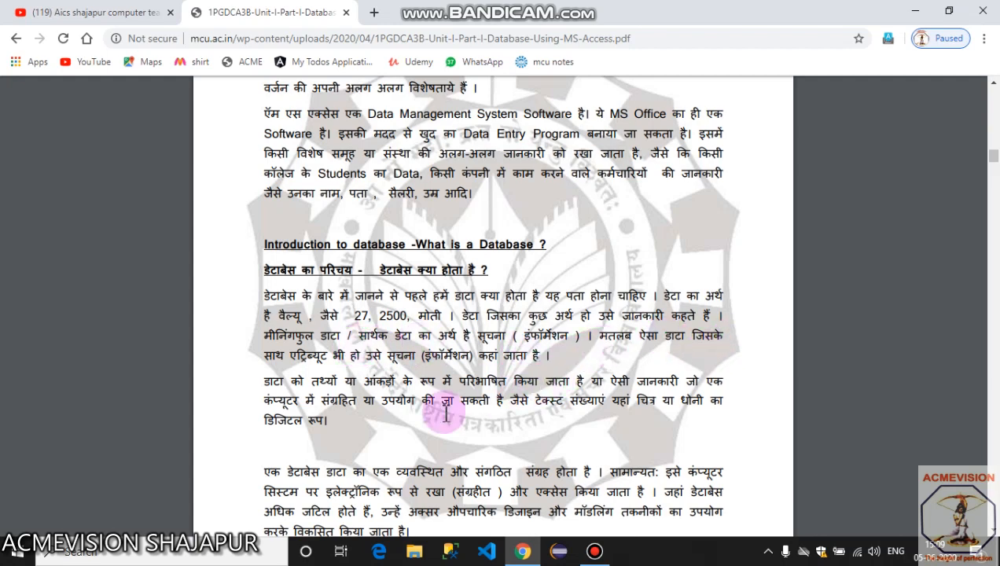
pyautogui.scroll(-5, 487, 384)
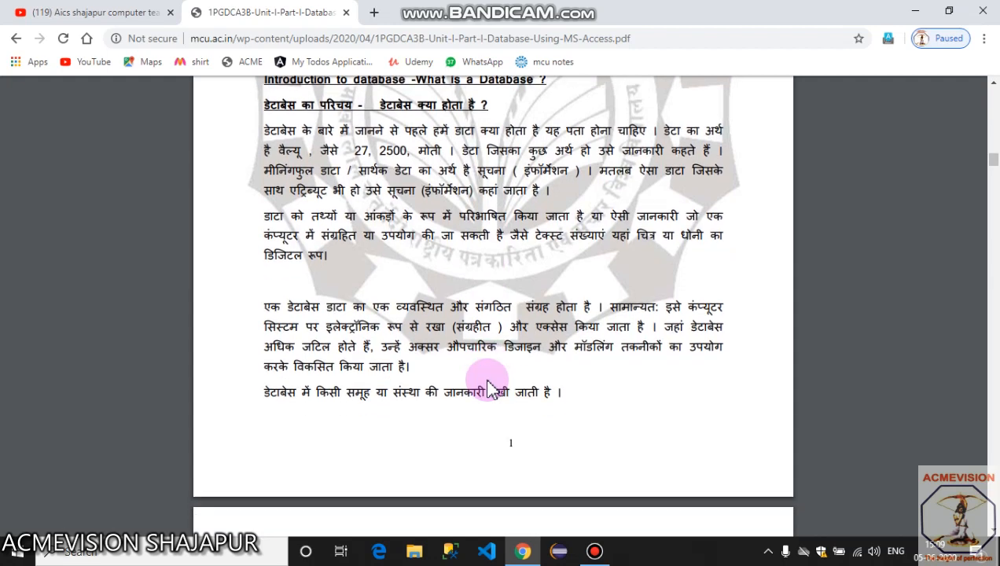
pyautogui.scroll(-3, 486, 384)
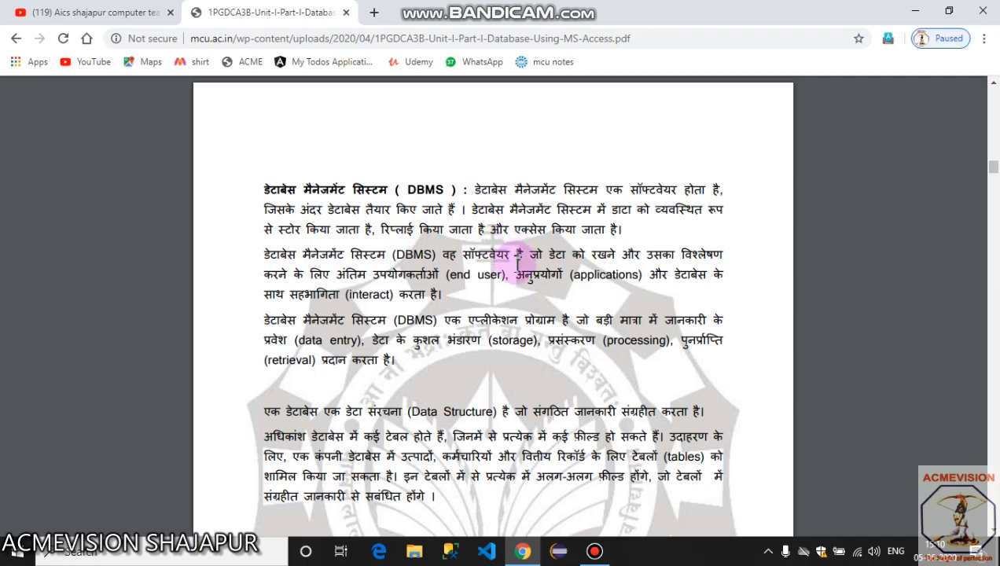
# Scroll through the PDF's data models section.
pyautogui.scroll(-3, 519, 266)
pyautogui.scroll(-10, 519, 266)
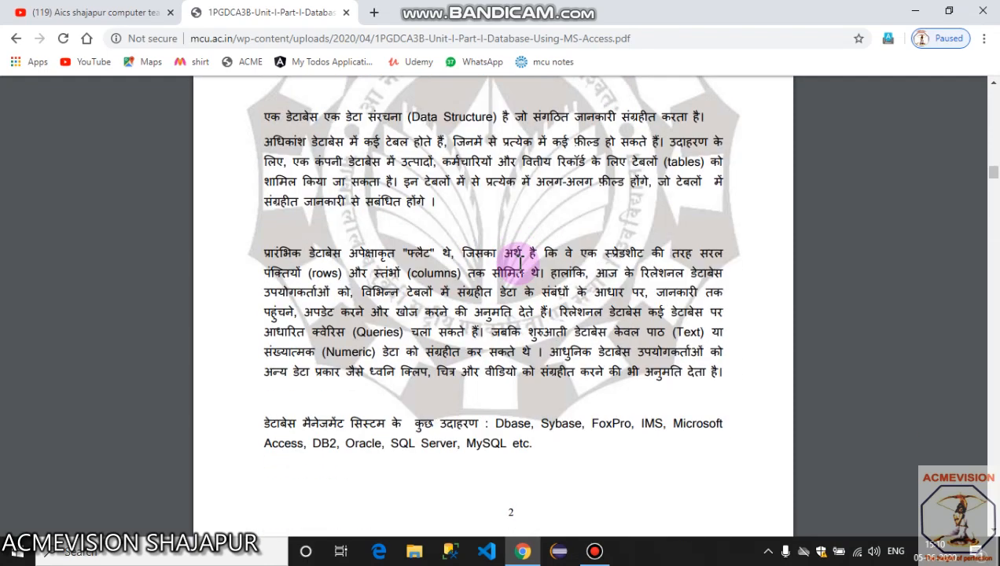
pyautogui.scroll(-4, 518, 266)
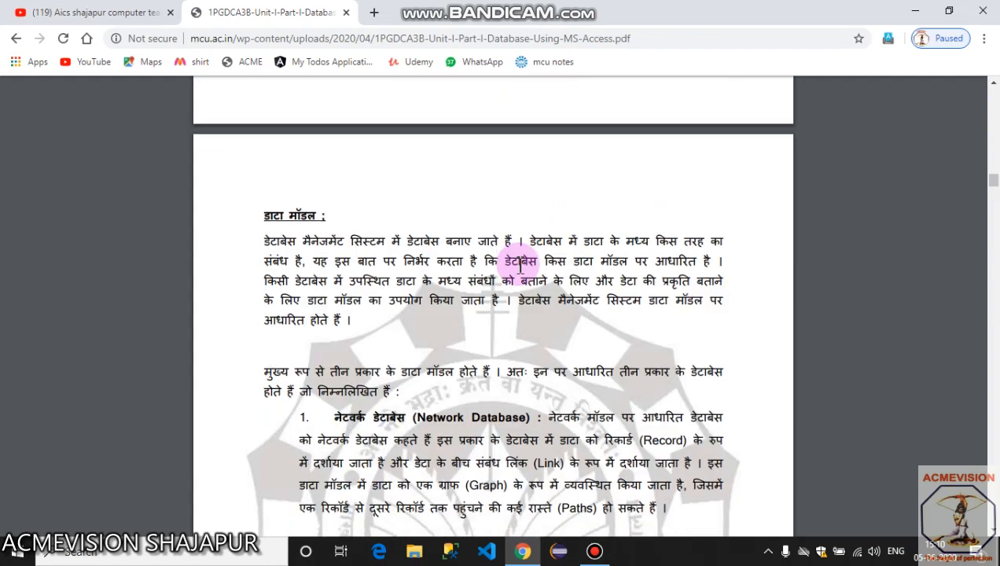
pyautogui.scroll(-1, 426, 261)
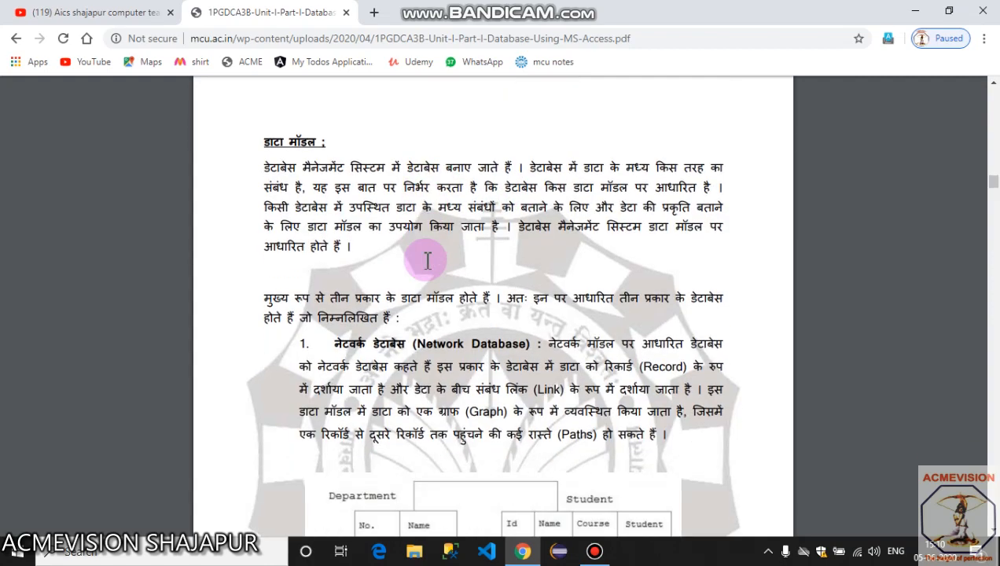
pyautogui.scroll(-9, 426, 261)
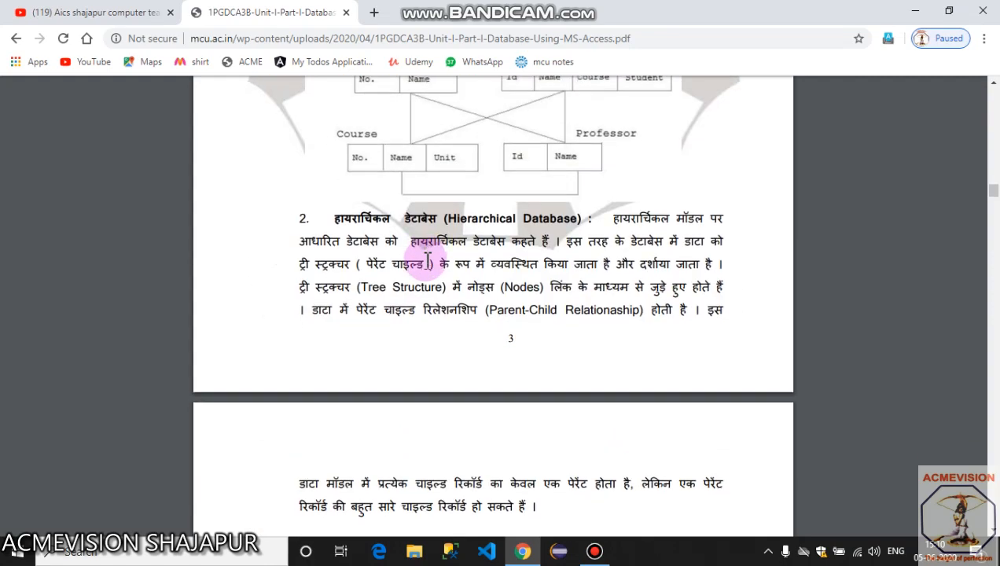
pyautogui.scroll(-9, 427, 260)
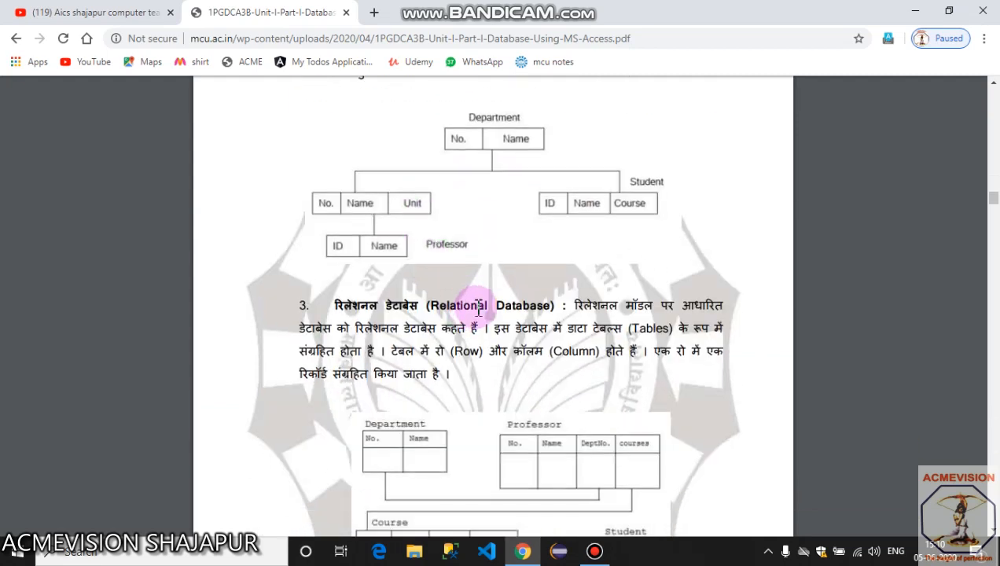
pyautogui.scroll(-1, 511, 281)
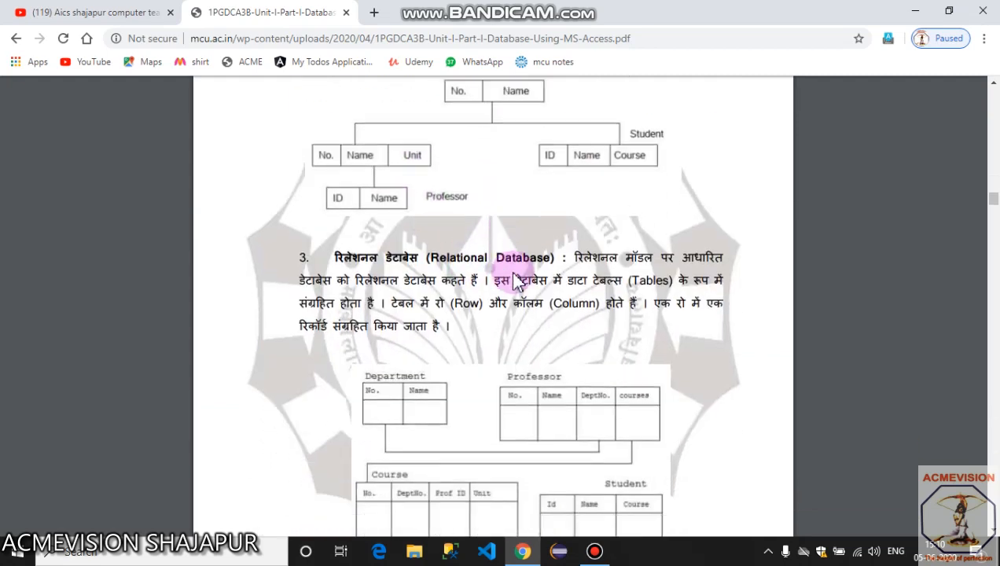
pyautogui.scroll(-2, 515, 281)
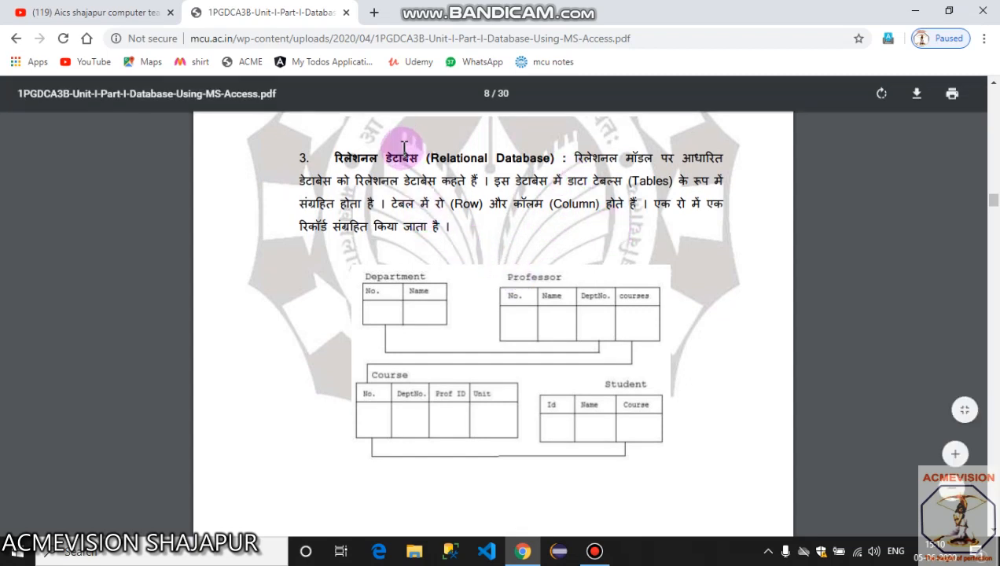
# Highlight the Relational Database heading, then continue down to page 9.
pyautogui.moveTo(421, 152); pyautogui.dragTo(650, 176)
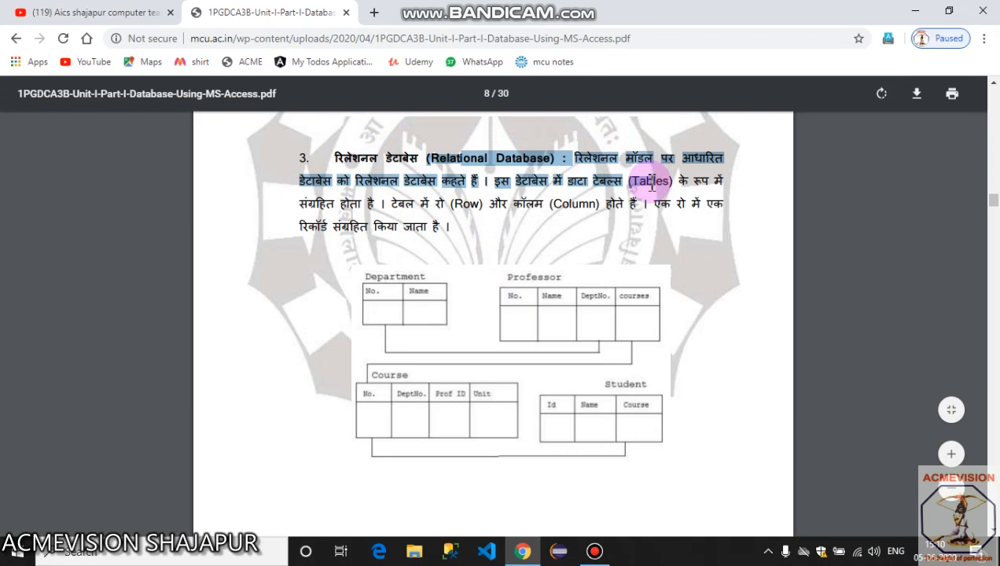
pyautogui.click(606, 234)
pyautogui.scroll(-5, 598, 235)
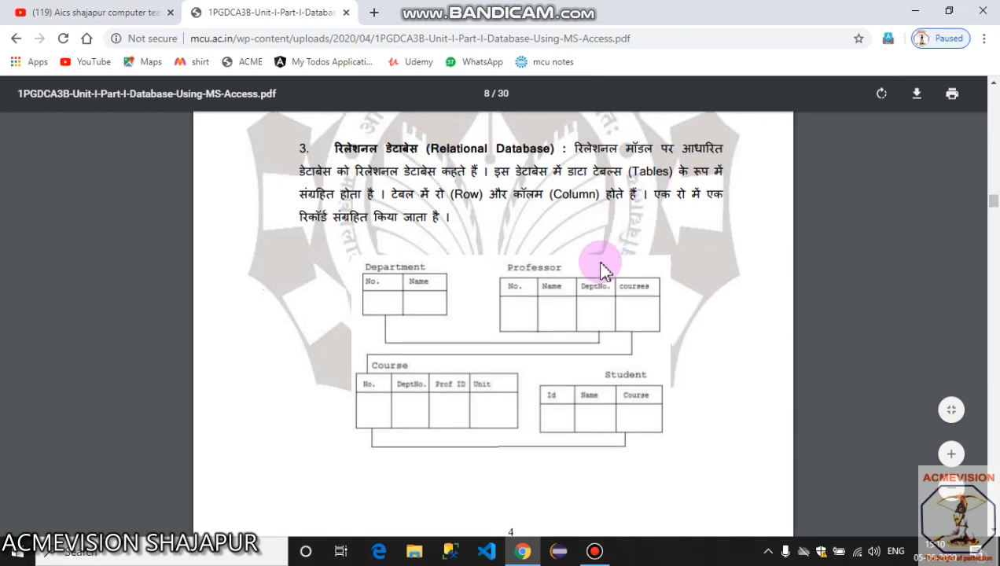
pyautogui.scroll(-5, 599, 253)
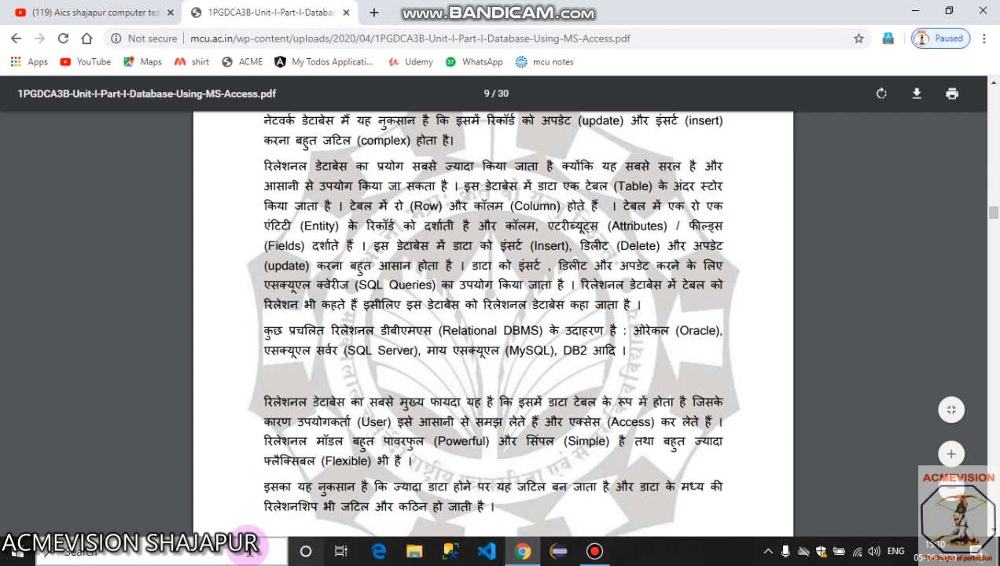
# Launch Microsoft Office Access 2007 from the Start menu's Microsoft Office group.
pyautogui.click(20, 556)
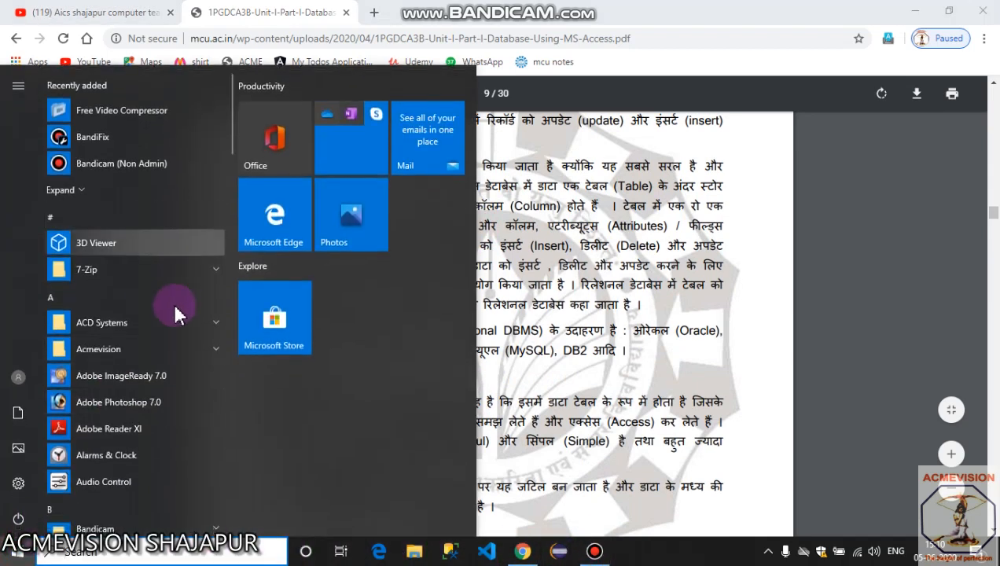
pyautogui.scroll(-10, 141, 409)
pyautogui.scroll(-6, 139, 420)
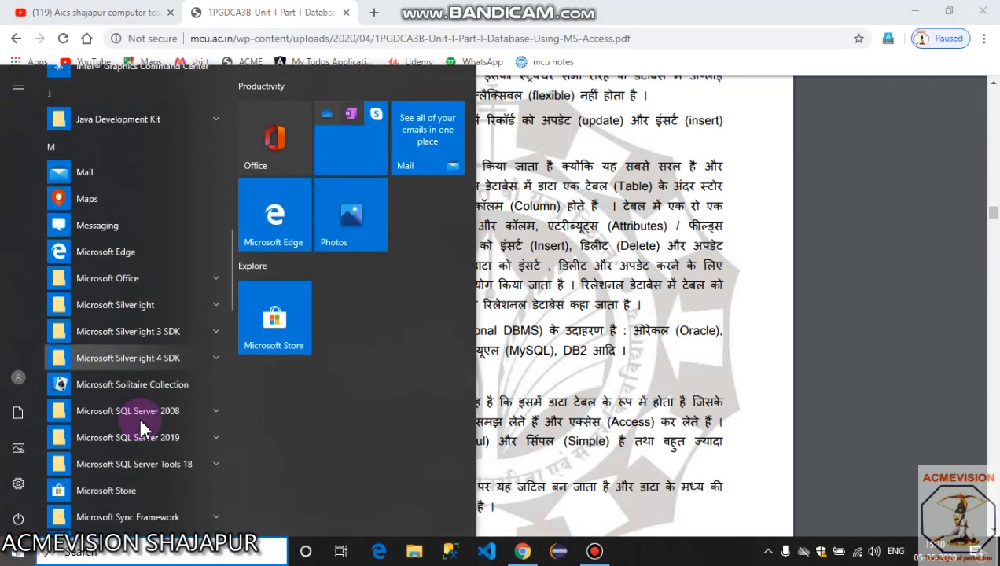
pyautogui.click(139, 278)
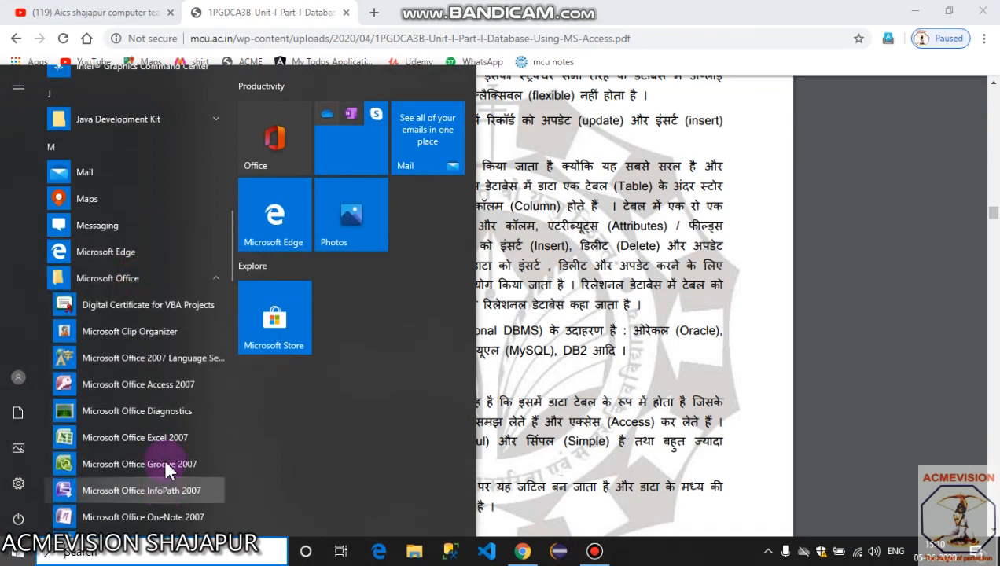
pyautogui.click(167, 382)
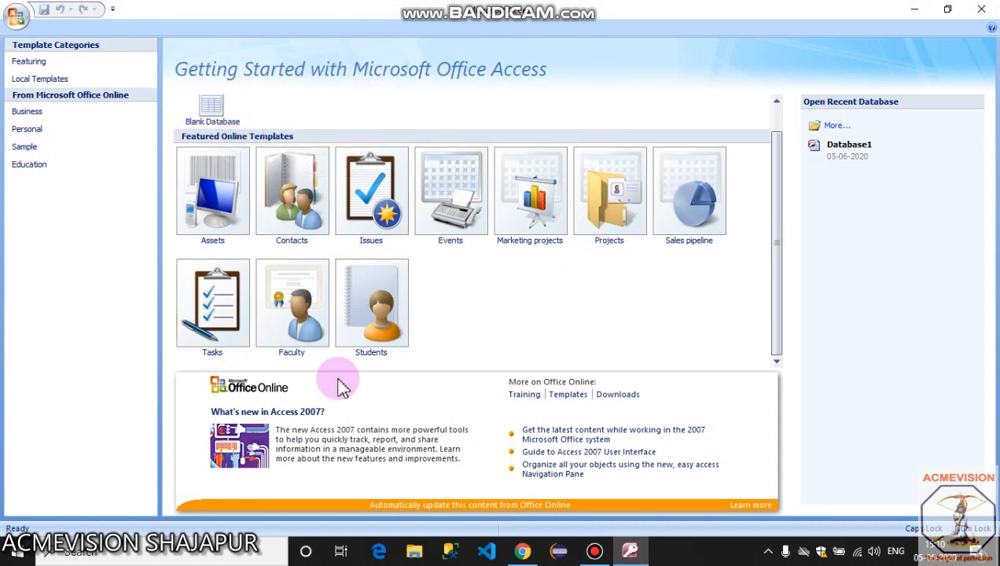
# Create a blank database named Database2 in the Documents folder.
pyautogui.click(212, 102)
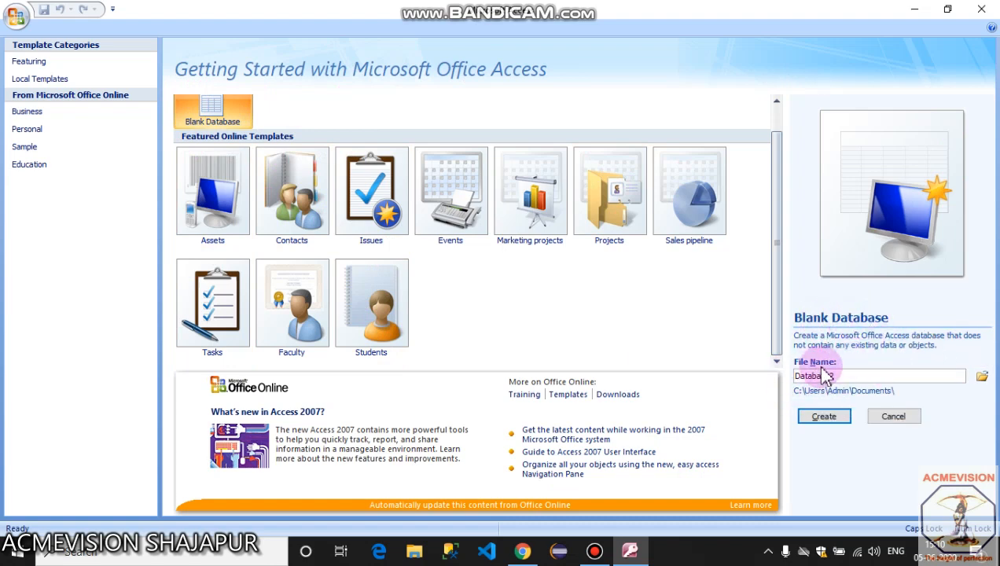
pyautogui.moveTo(856, 378); pyautogui.dragTo(788, 385)
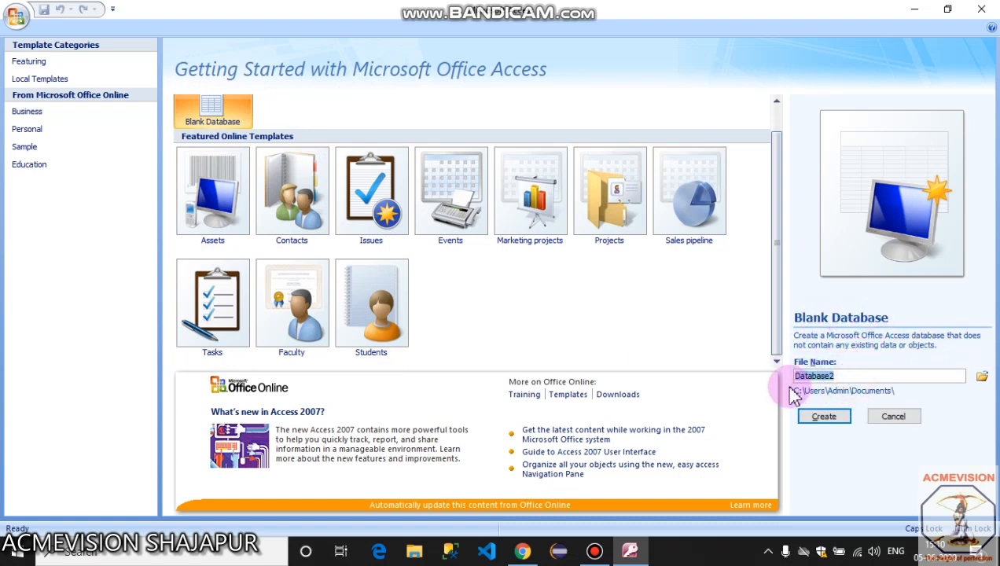
pyautogui.click(982, 377)
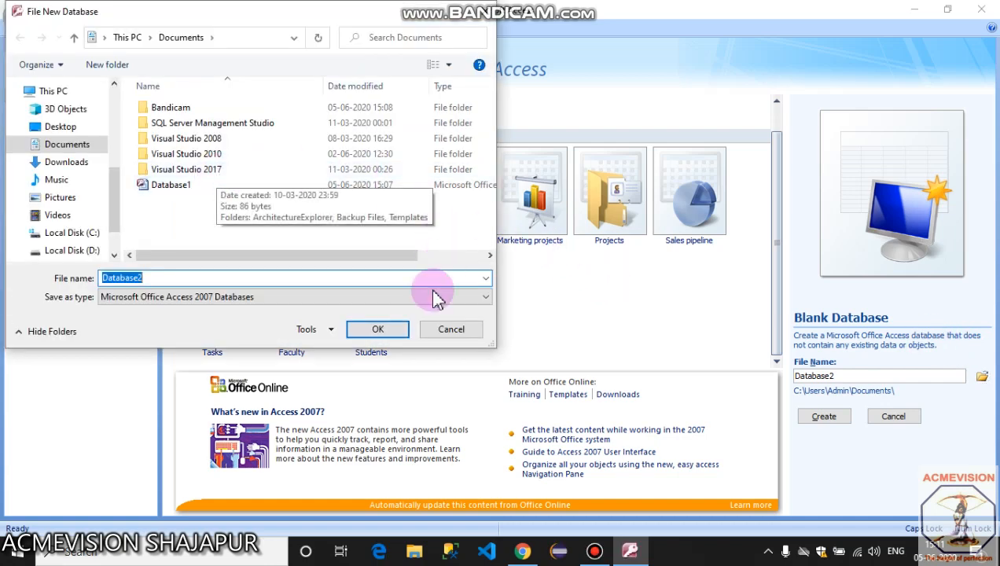
pyautogui.click(451, 328)
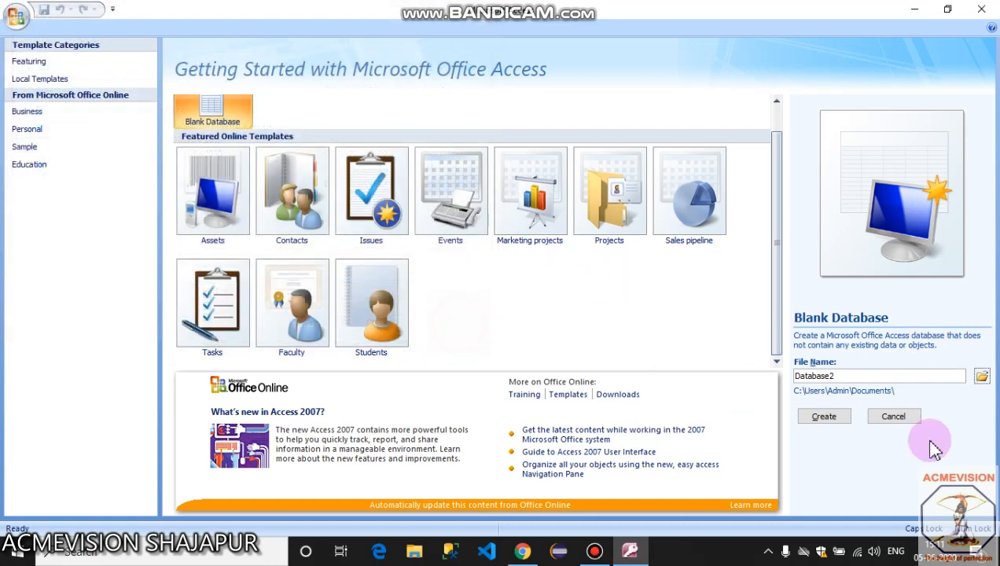
pyautogui.click(822, 417)
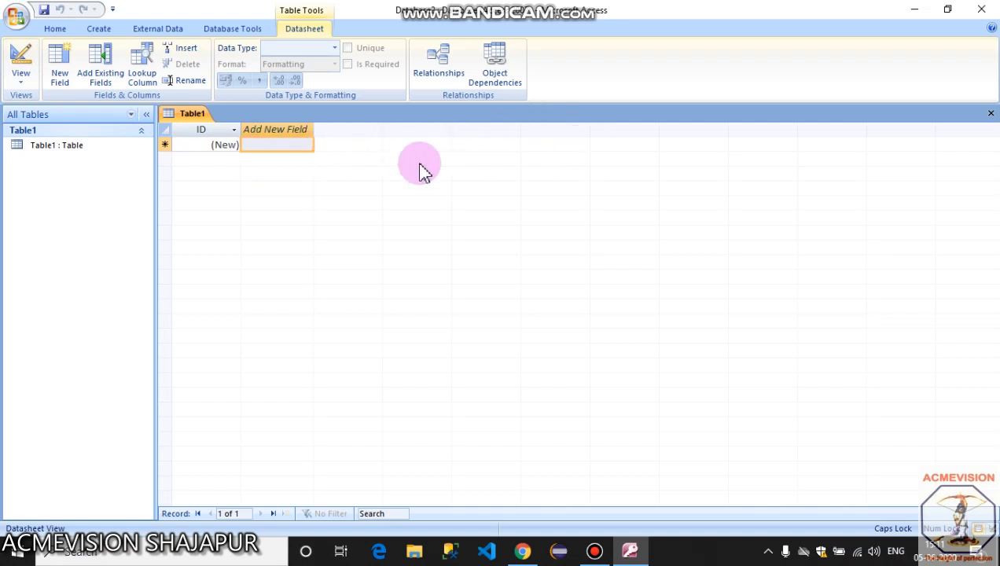
# Switch Table1 to Design View, saving it as 'TABLE FOR DATABSE 1'.
pyautogui.click(22, 73)
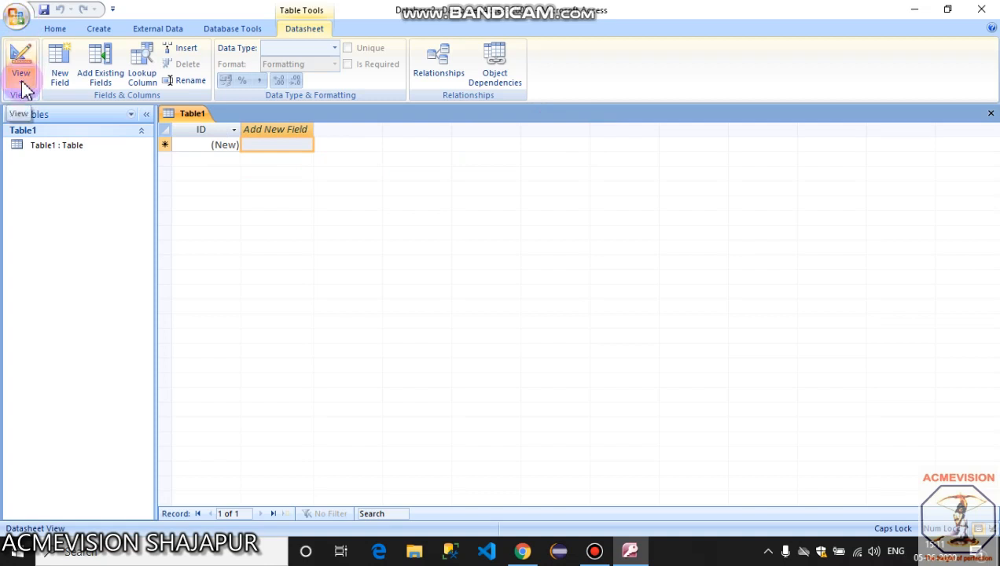
pyautogui.click(22, 84)
pyautogui.click(53, 149)
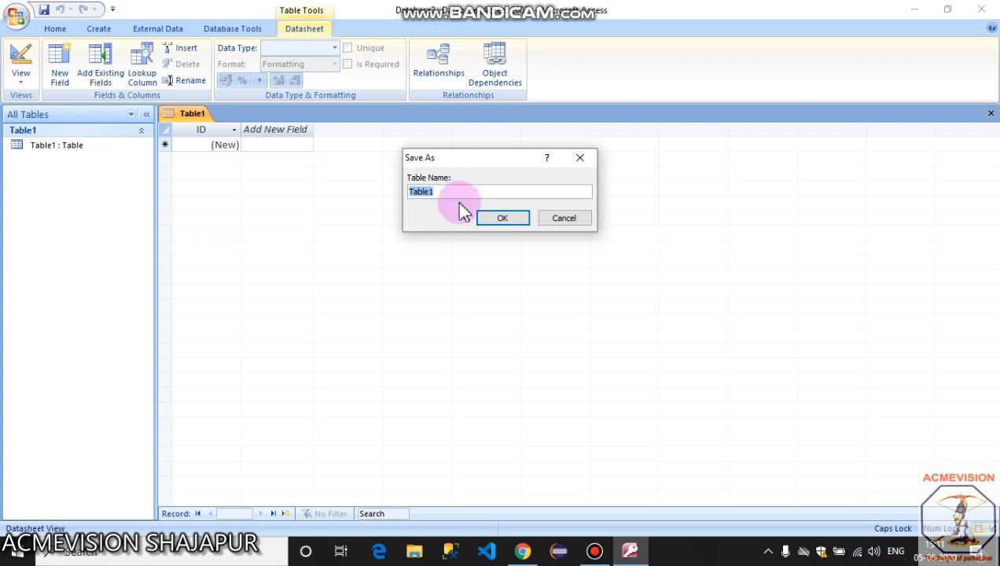
pyautogui.write('TABLE FOR DATABSE 1')
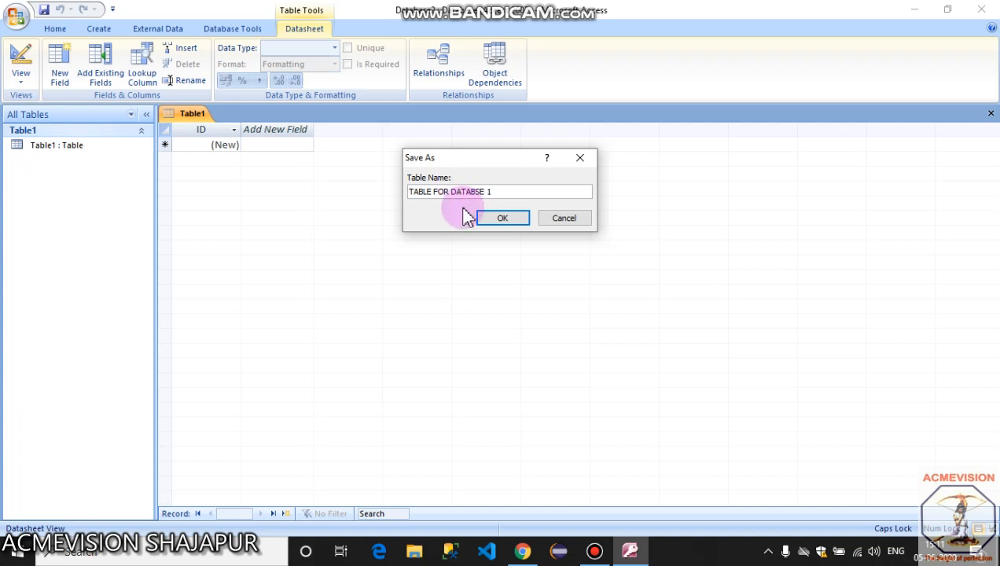
pyautogui.click(501, 228)
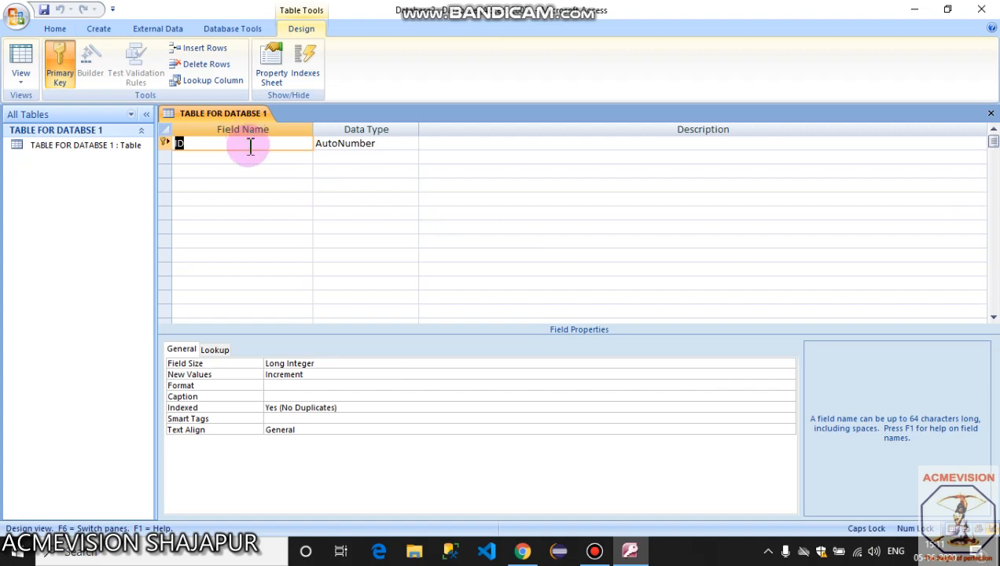
# Look through the ID field's data type list without changing it.
pyautogui.click(252, 150)
pyautogui.click(381, 147)
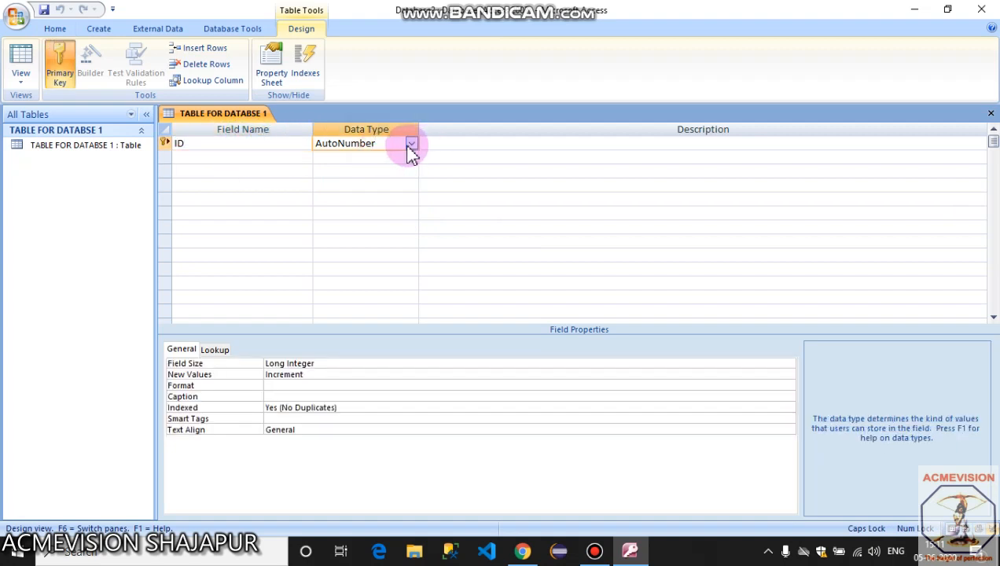
pyautogui.click(411, 144)
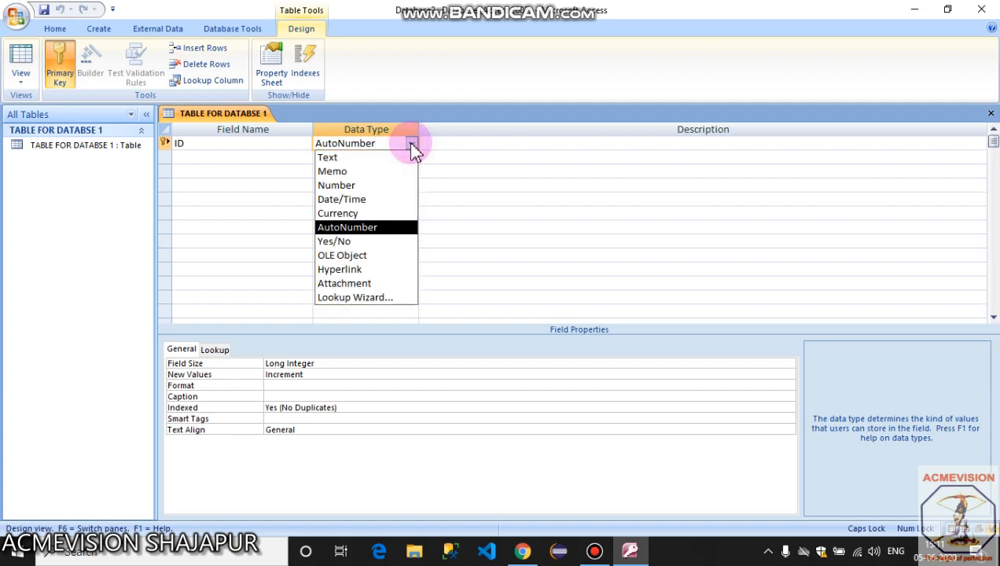
pyautogui.click(266, 148)
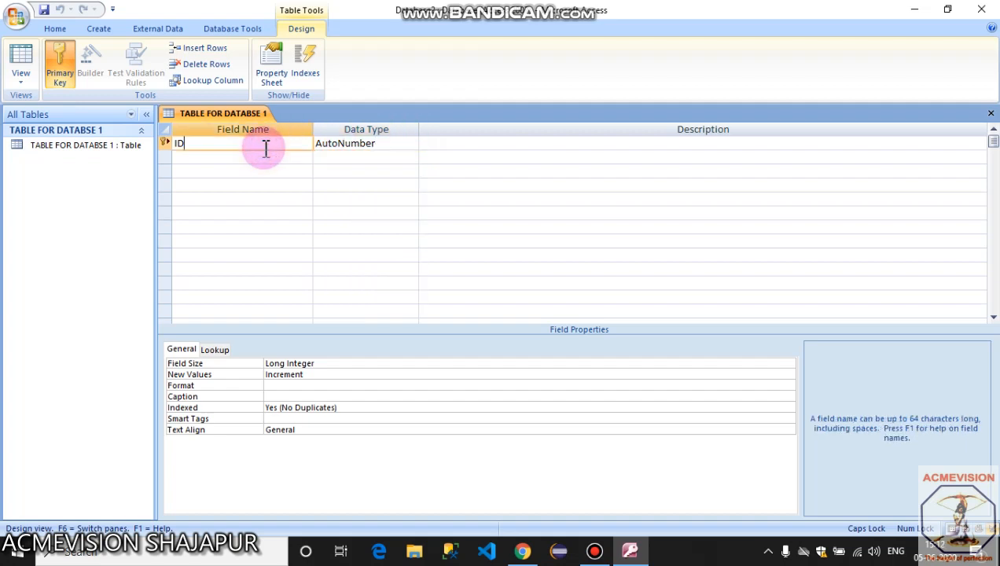
pyautogui.click(401, 145)
pyautogui.click(411, 144)
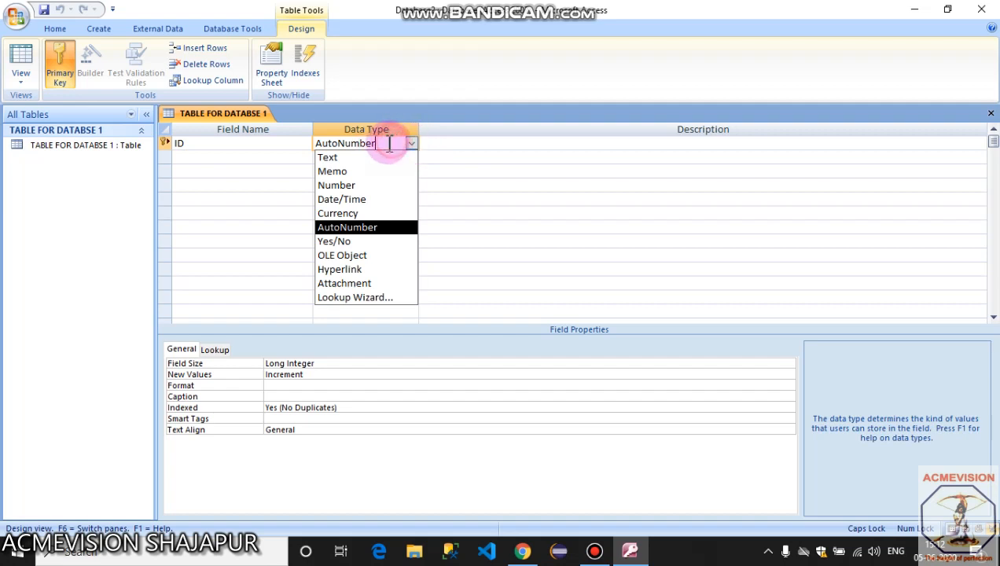
pyautogui.click(269, 159)
# Add a NAME field of type Text, accepting the reserved-word warning.
pyautogui.click(275, 159)
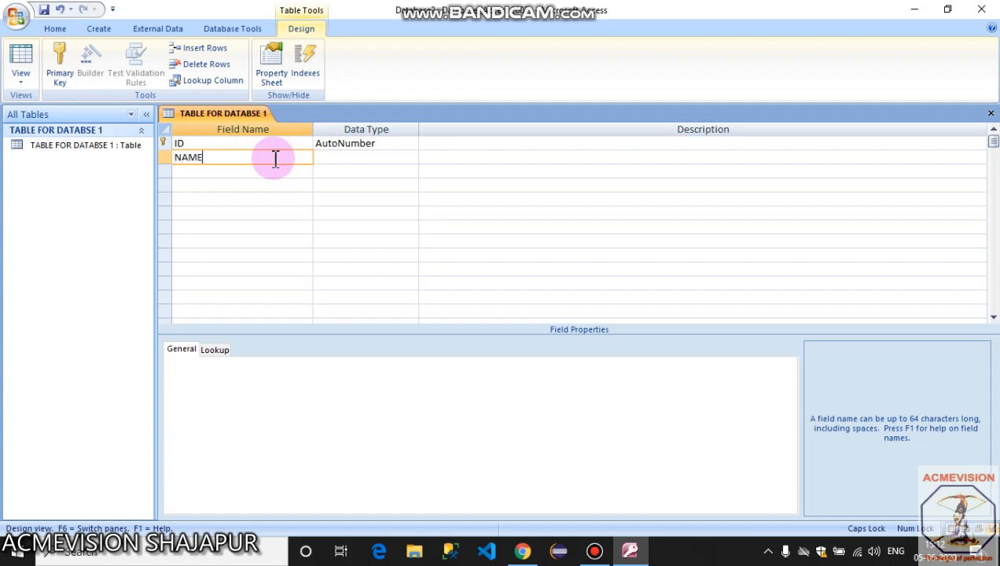
pyautogui.press('Tab')
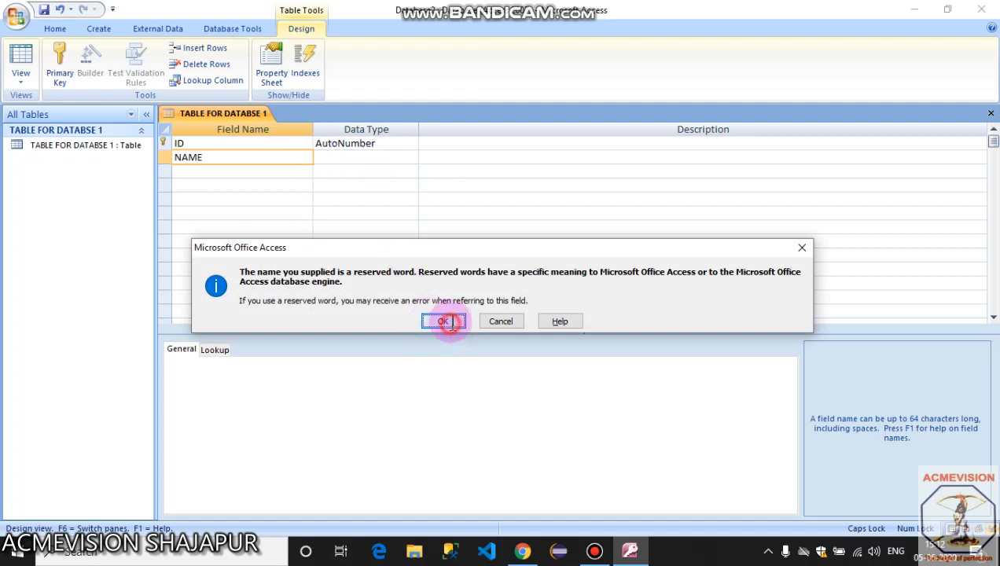
pyautogui.click(443, 321)
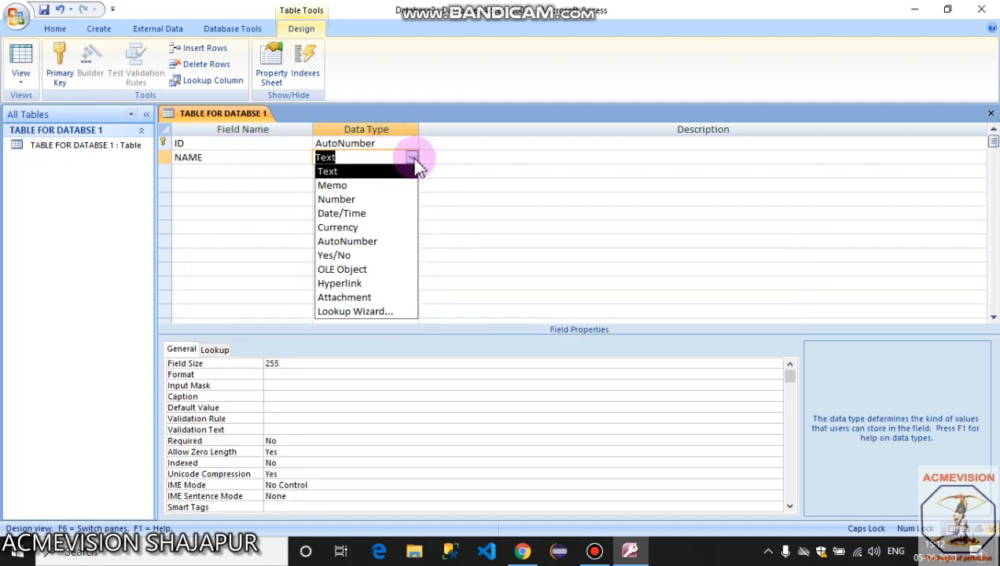
pyautogui.click(396, 171)
# Add a COURSE field below NAME and show its data type choices.
pyautogui.click(271, 174)
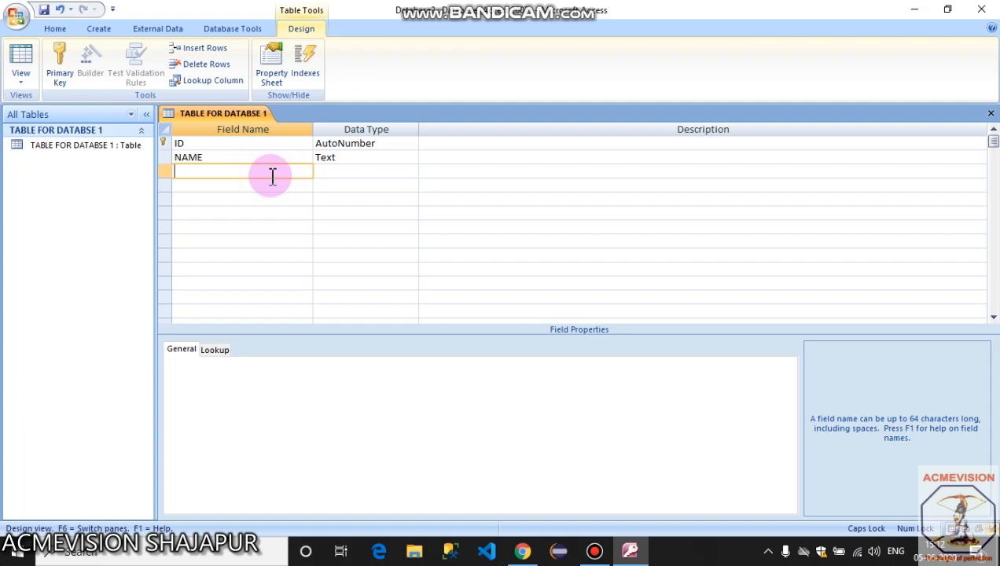
pyautogui.write('COURSE')
pyautogui.press('Tab')
pyautogui.click(413, 171)
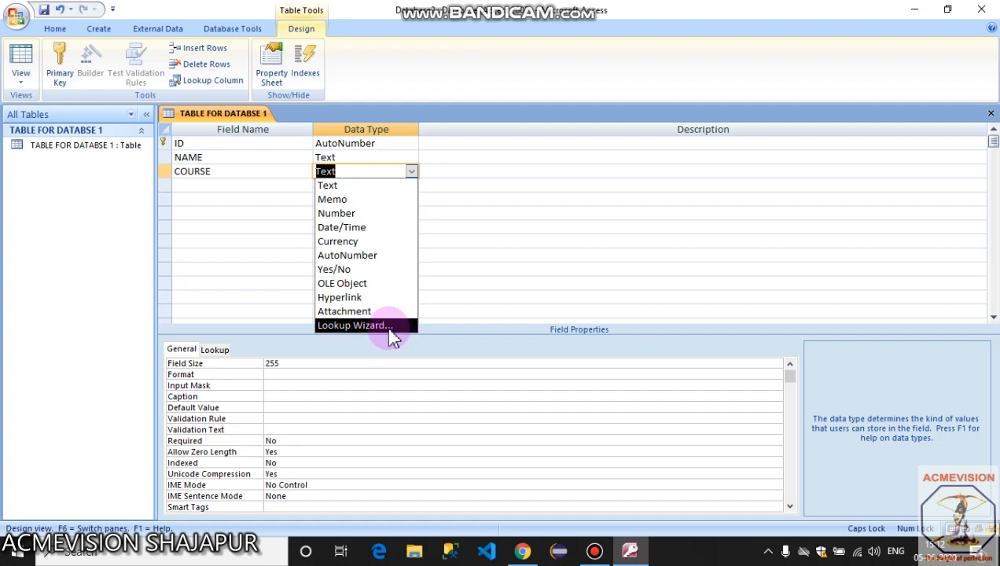
# Choose Lookup Wizard as the COURSE field's data type.
pyautogui.click(414, 172)
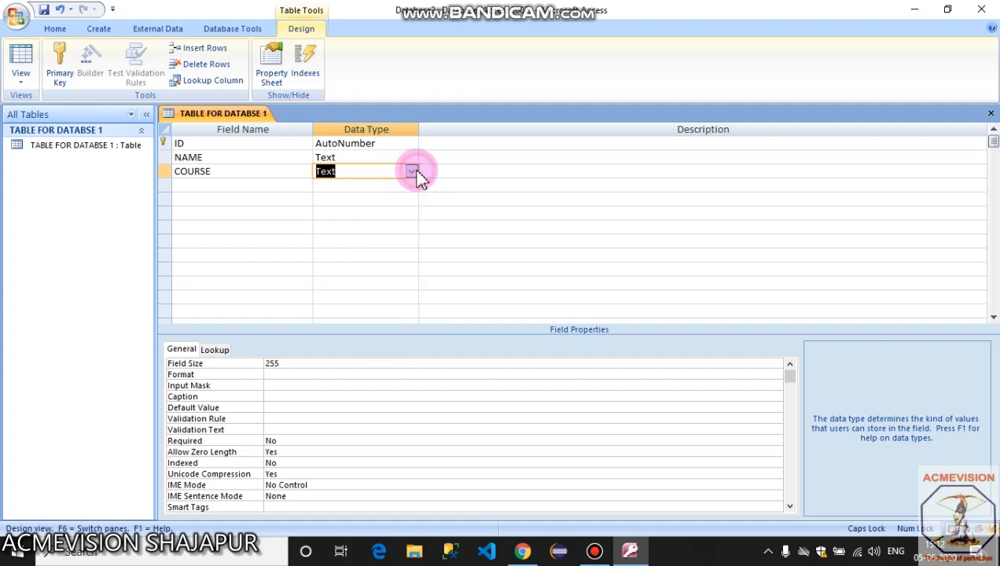
pyautogui.click(412, 171)
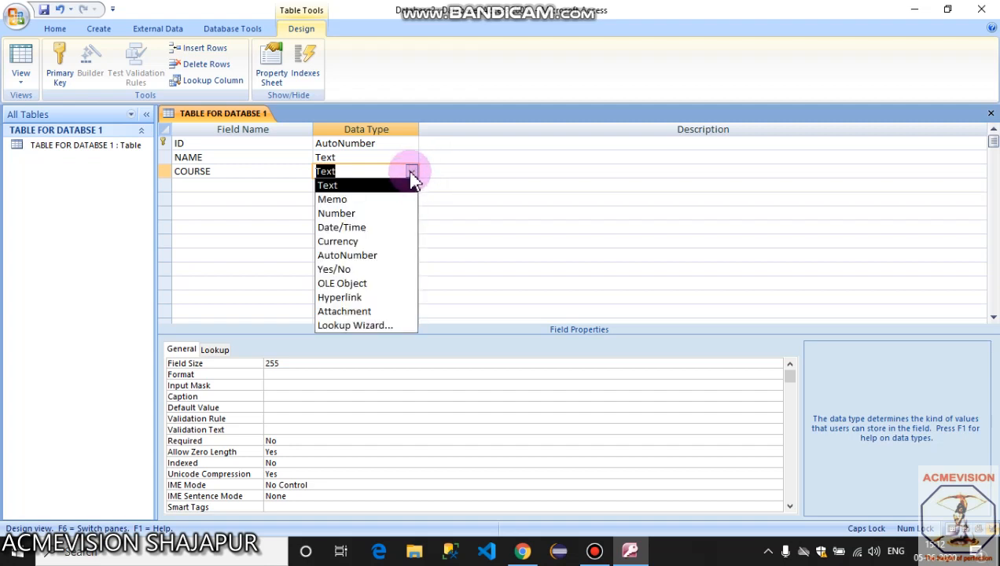
pyautogui.click(412, 172)
pyautogui.click(411, 173)
pyautogui.click(372, 327)
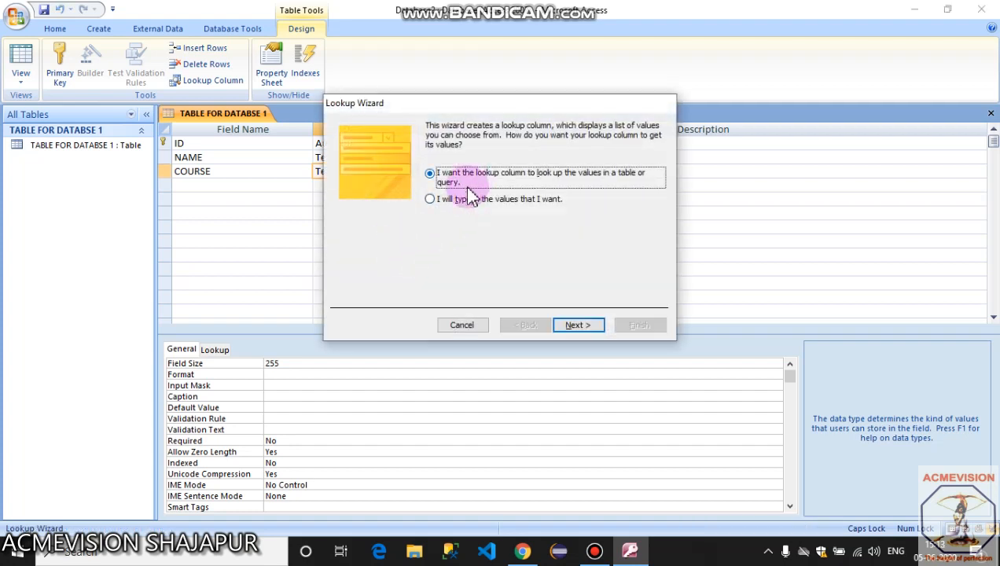
# Opt to type lookup values and enter DCA, PGDCA and MSC for COURSE.
pyautogui.click(445, 198)
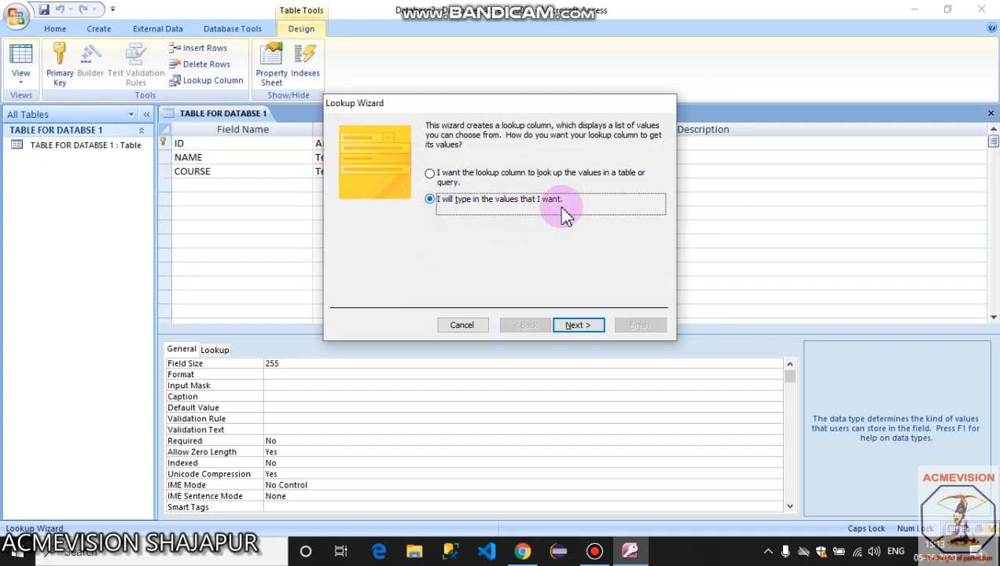
pyautogui.click(568, 331)
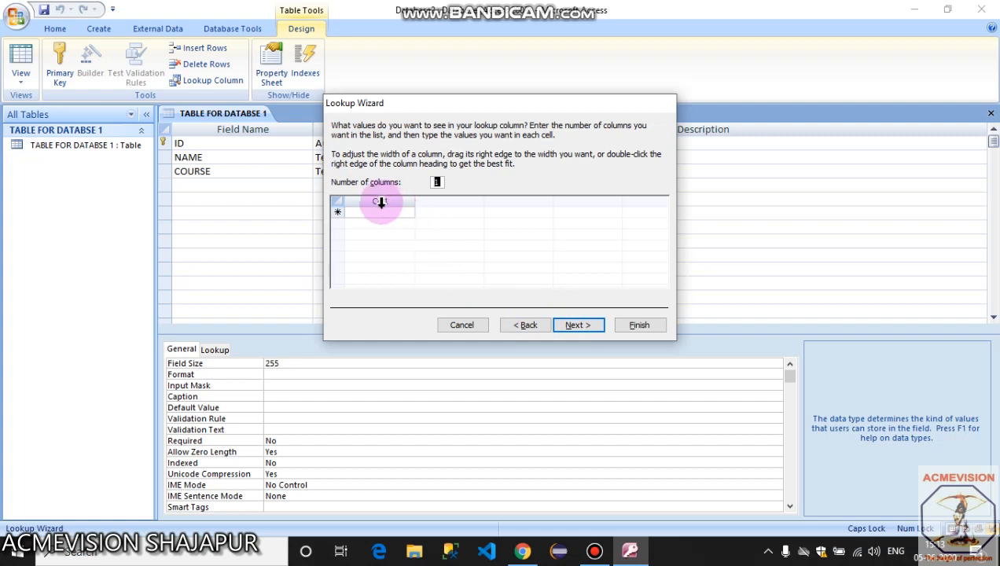
pyautogui.click(380, 213)
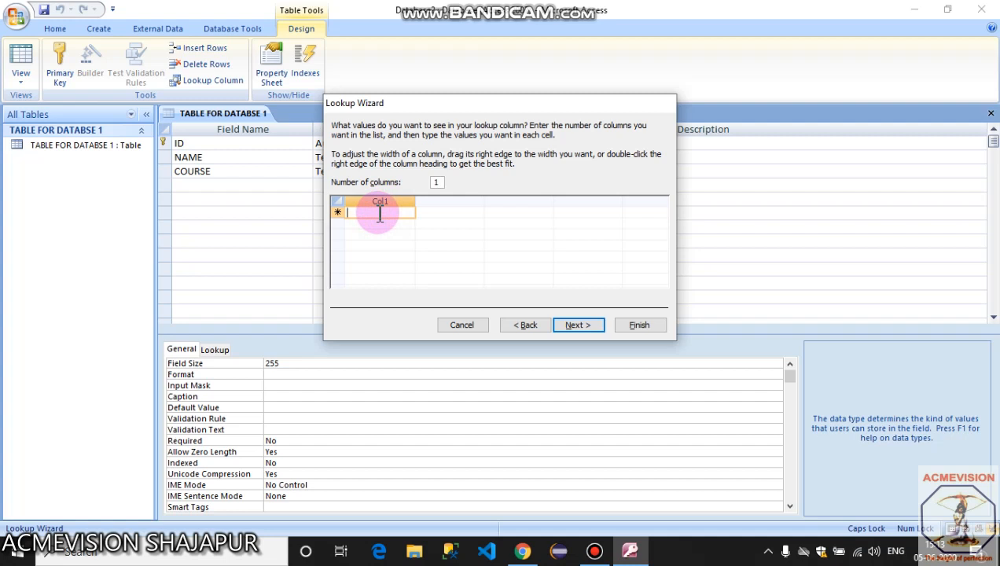
pyautogui.write('DCA')
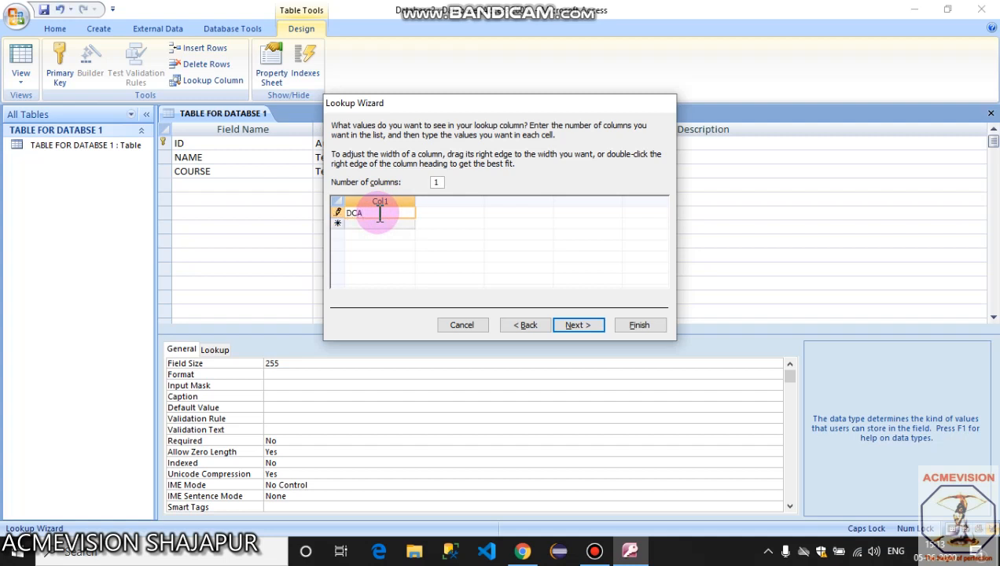
pyautogui.press('Return')
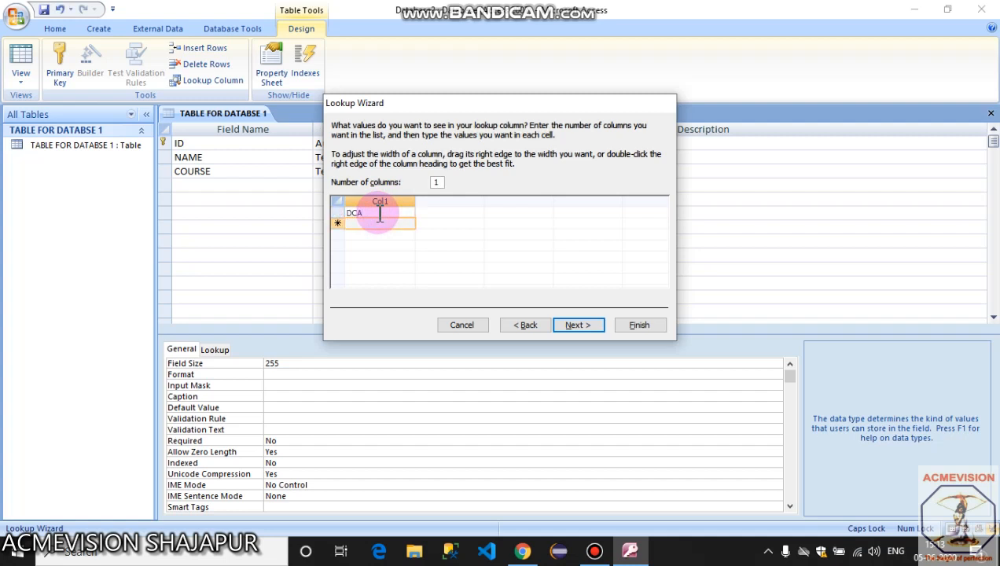
pyautogui.write('PAG')
pyautogui.press('BackSpace')
pyautogui.press('BackSpace')
pyautogui.press('BackSpace')
pyautogui.write('DCA')
pyautogui.press('Return')
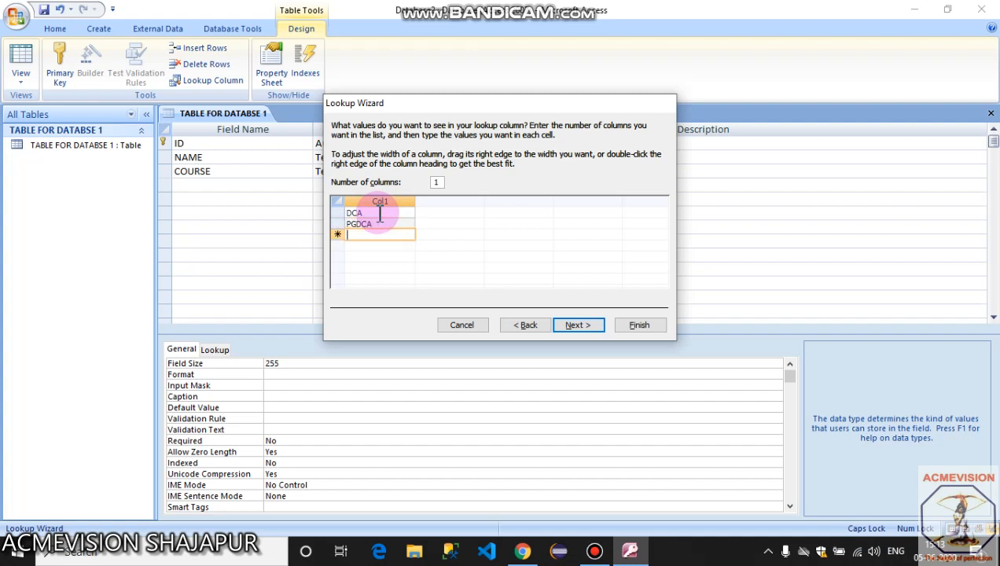
pyautogui.write('MSC')
pyautogui.press('Return')
# Add BCA, BASIC, CPCT and TALLY to the list and finish the COURSE lookup.
pyautogui.write('BCA')
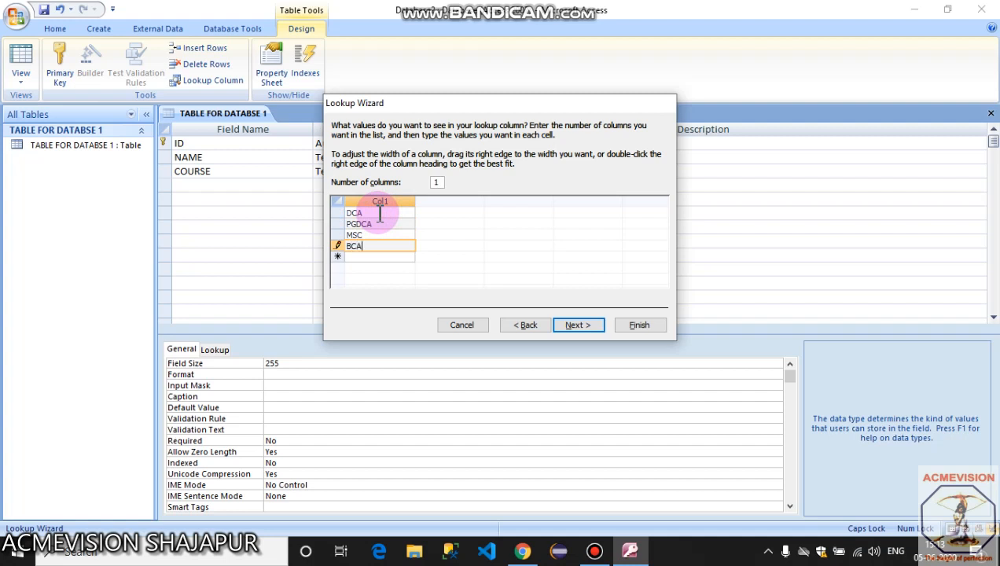
pyautogui.press('Return')
pyautogui.write('BASIC')
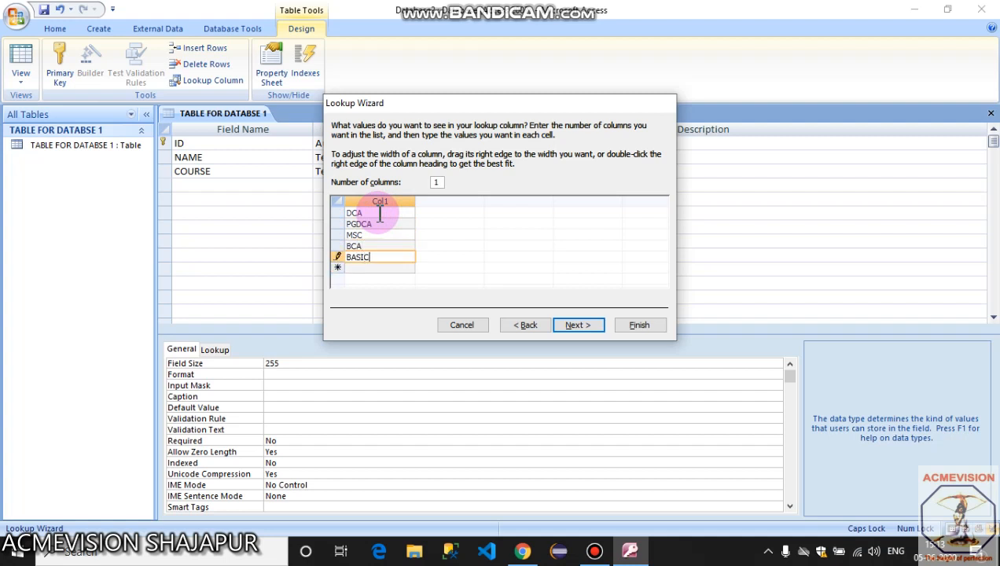
pyautogui.press('Return')
pyautogui.write('CPCT')
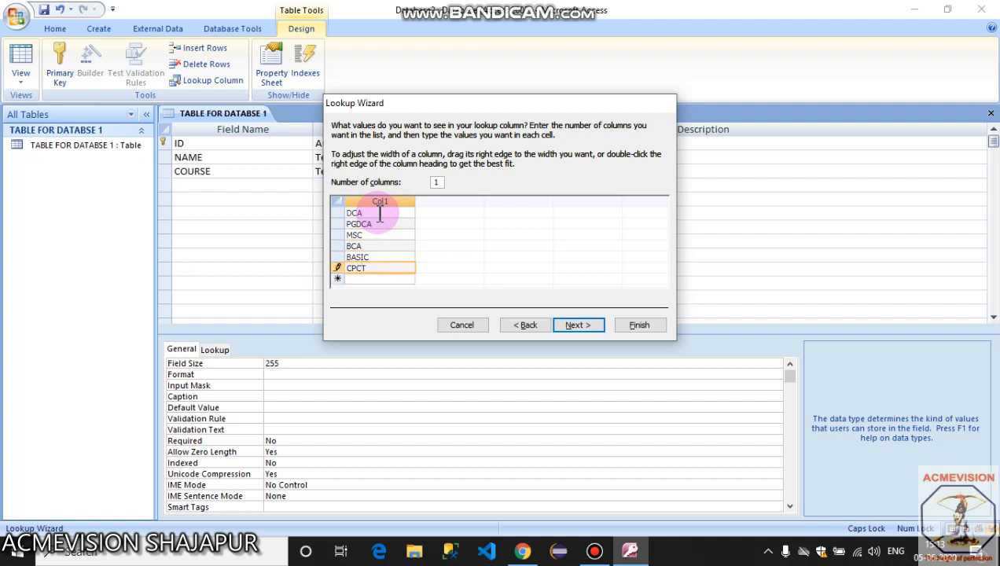
pyautogui.press('Return')
pyautogui.write('TAL')
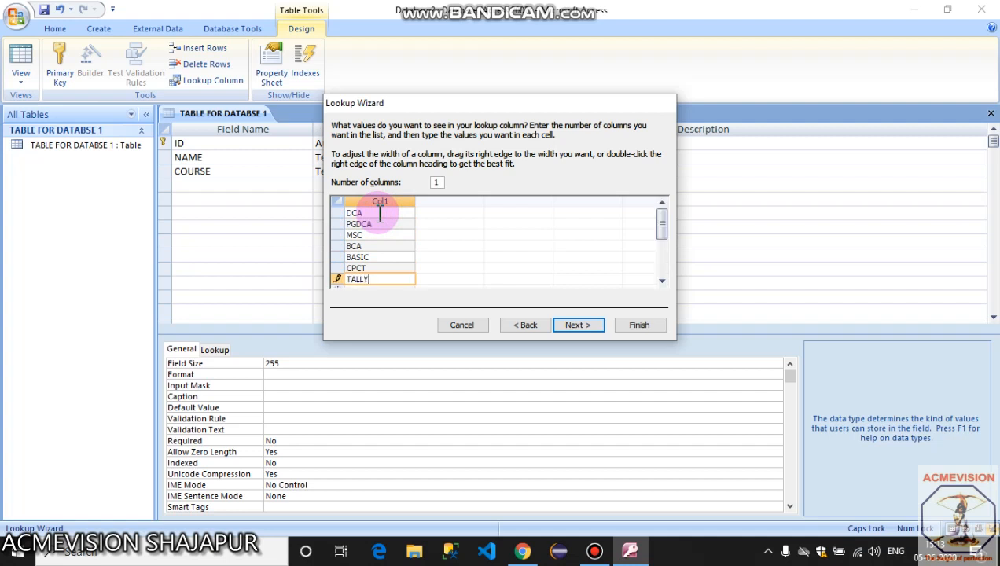
pyautogui.write('LY')
pyautogui.click(576, 324)
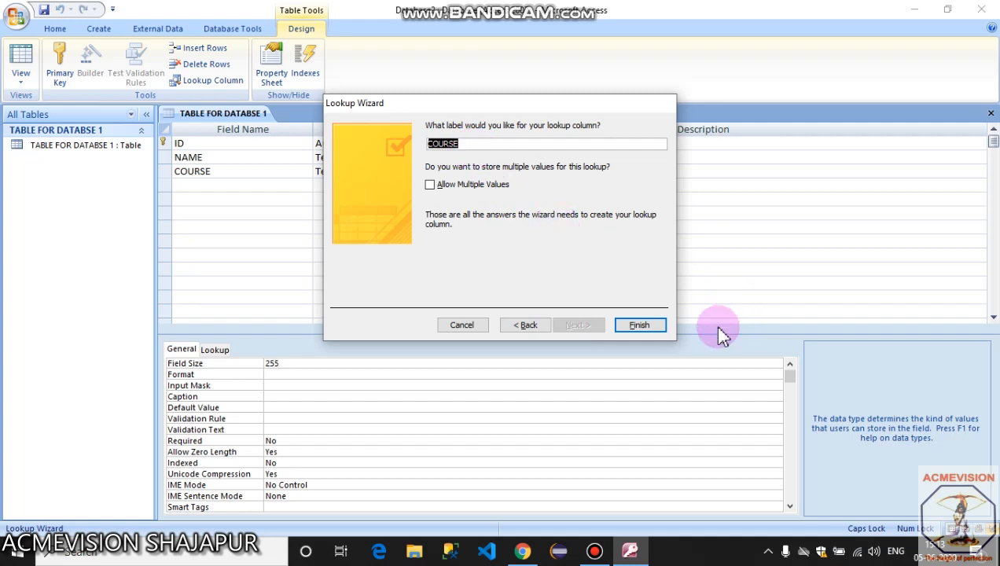
pyautogui.click(639, 324)
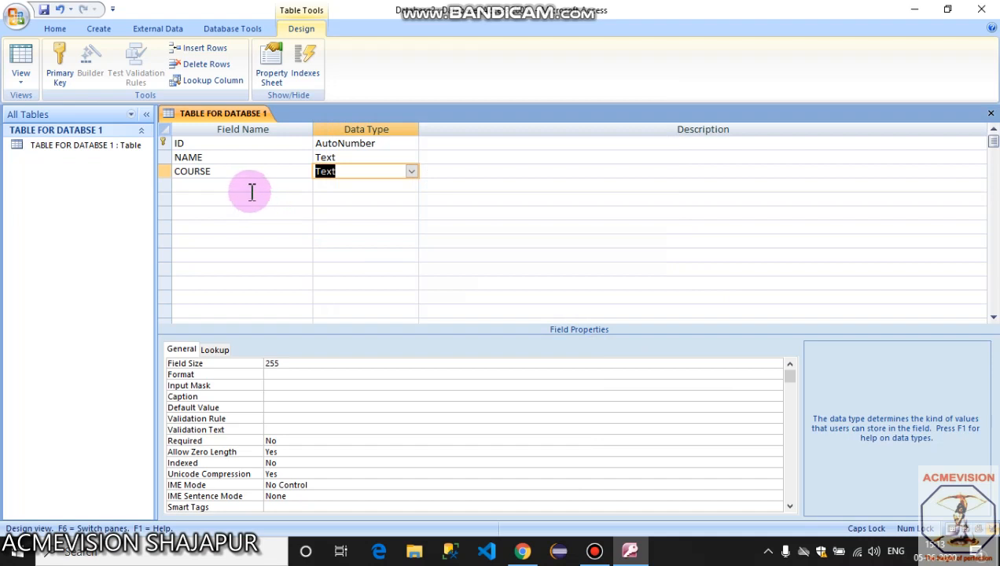
# Add a MOBILE NUMBER field of type Number and an EMAIL field of type Hyperlink.
pyautogui.click(250, 187)
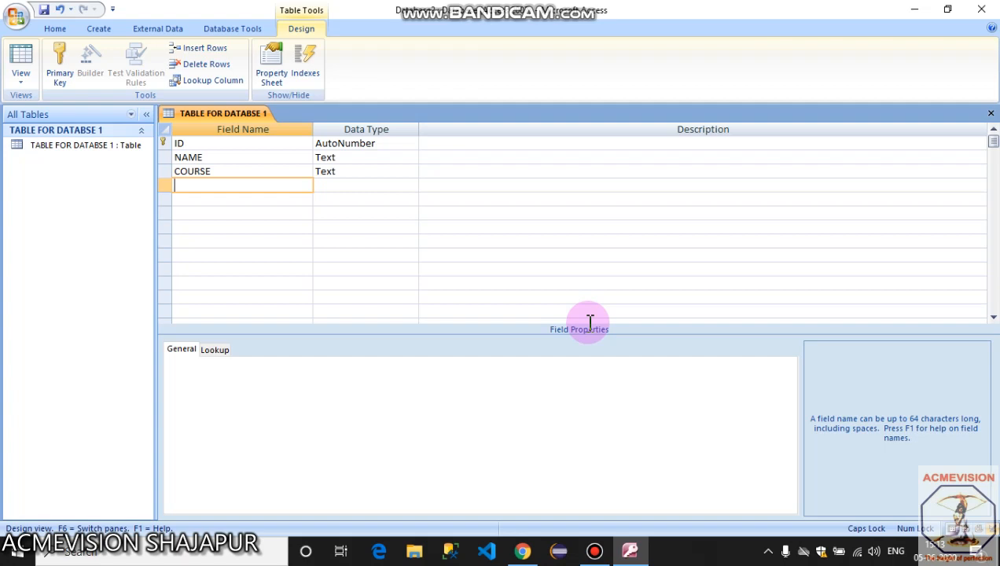
pyautogui.write('MOBILE NUMBER')
pyautogui.press('Tab')
pyautogui.write('Number')
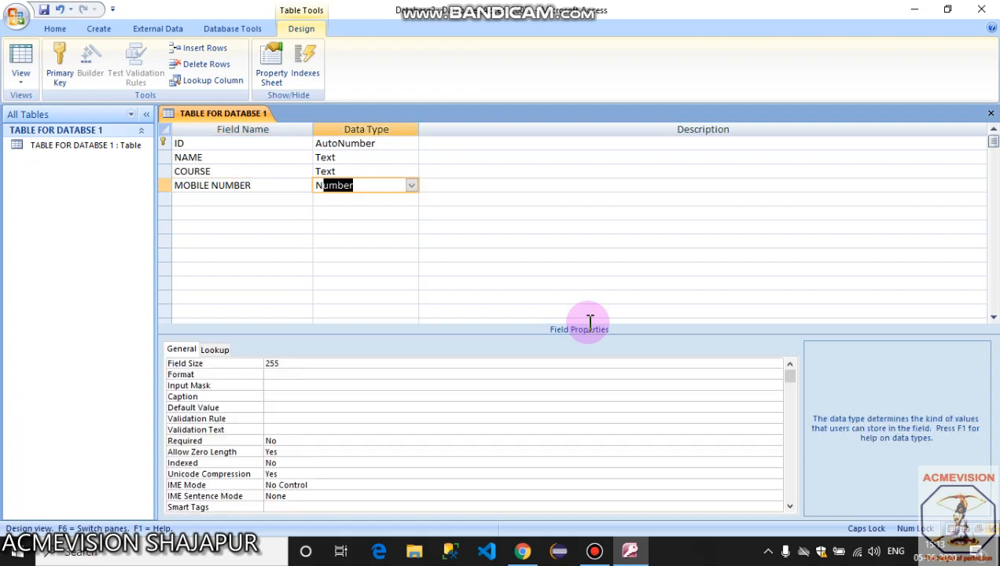
pyautogui.press('Tab')
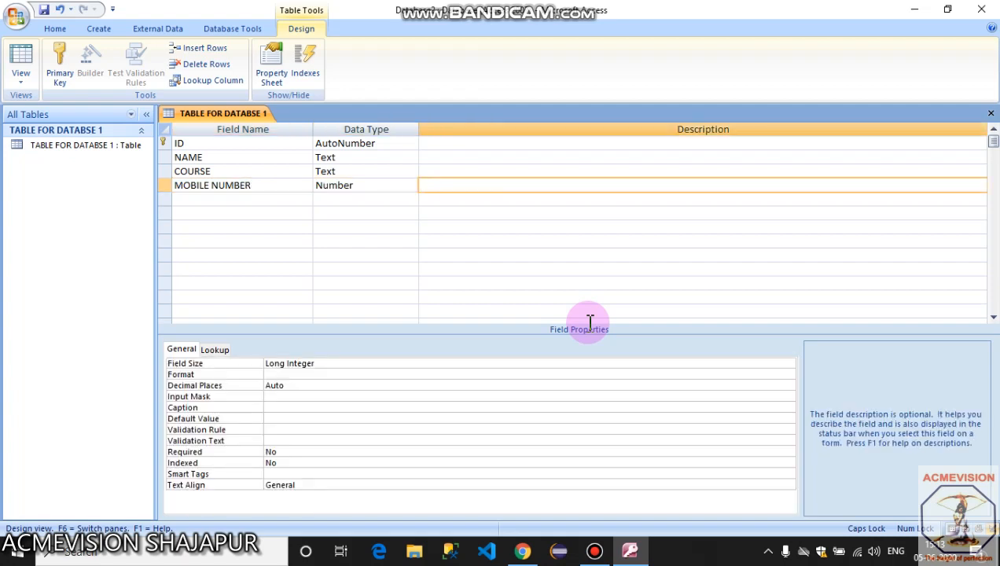
pyautogui.press('Tab')
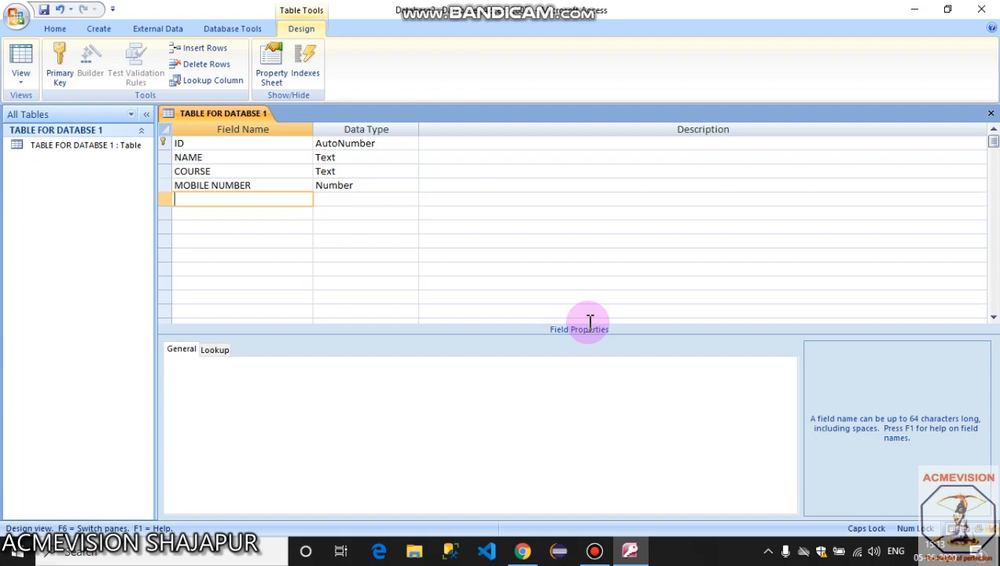
pyautogui.write('EMAIL')
pyautogui.press('Tab')
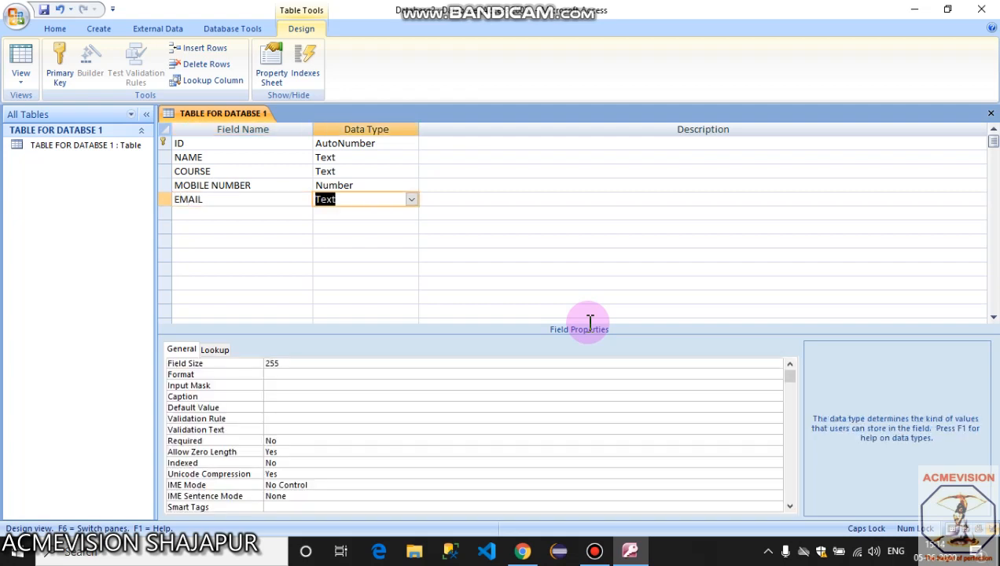
pyautogui.write('Hyperlink')
pyautogui.press('Tab')
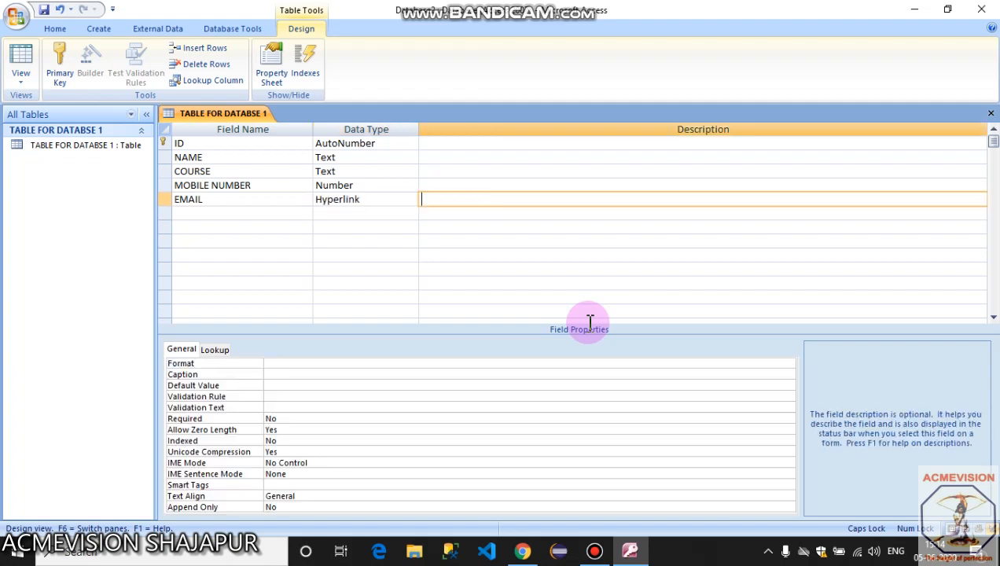
pyautogui.press('Tab')
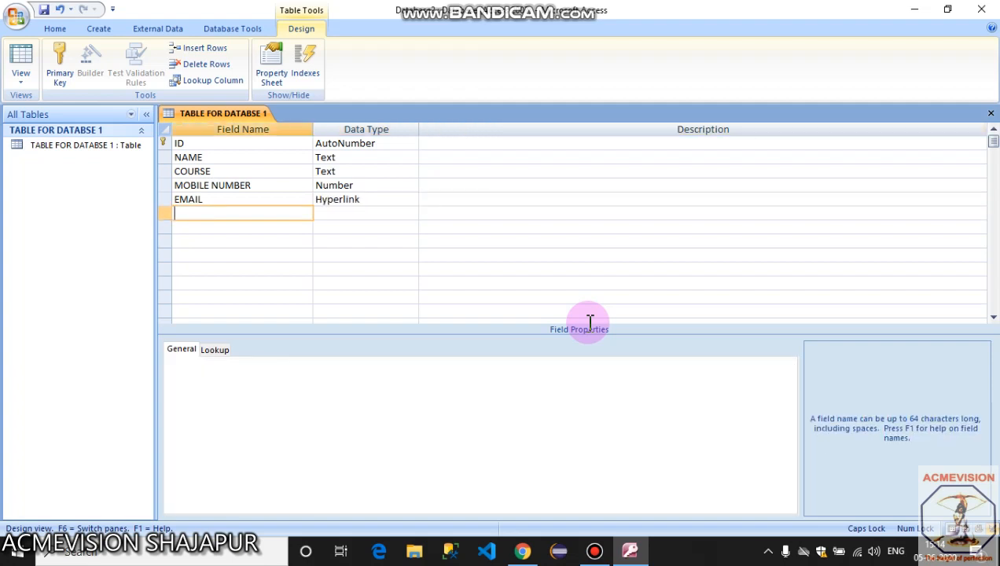
# Add a PHOTO field with the Attachment data type.
pyautogui.write('PHOTO')
pyautogui.press('Tab')
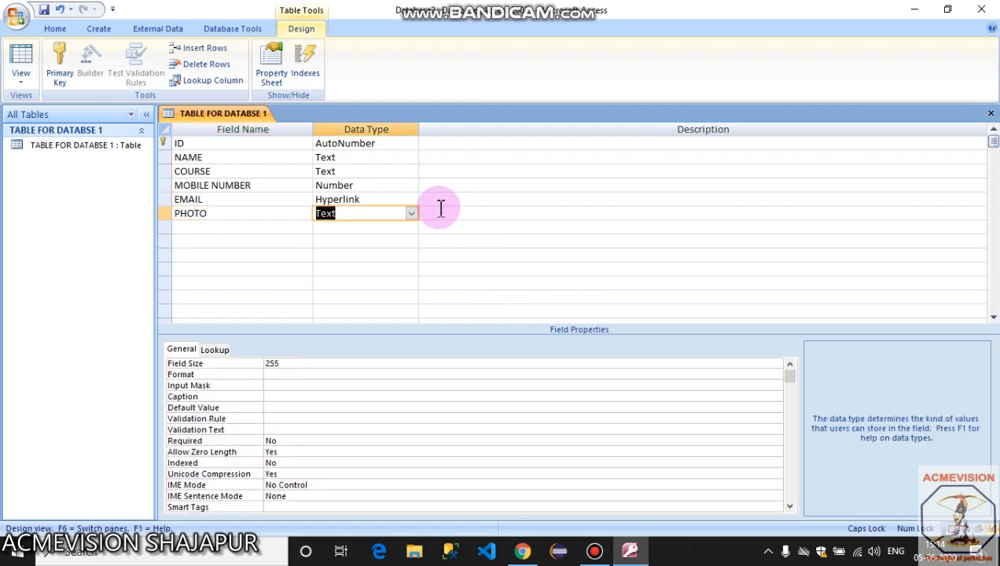
pyautogui.click(411, 214)
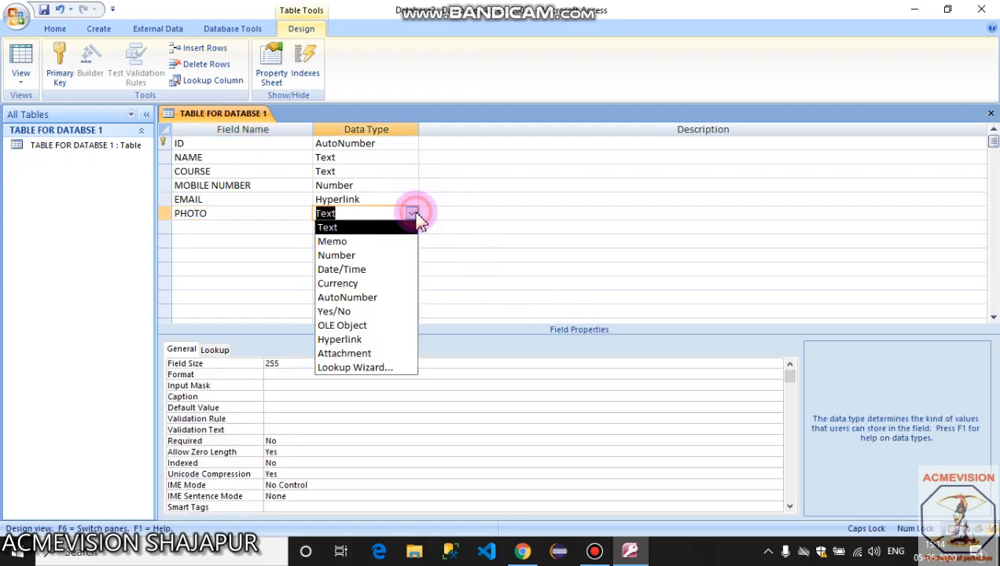
pyautogui.click(380, 353)
# Add a CITY field and choose Lookup Wizard as its data type.
pyautogui.click(240, 225)
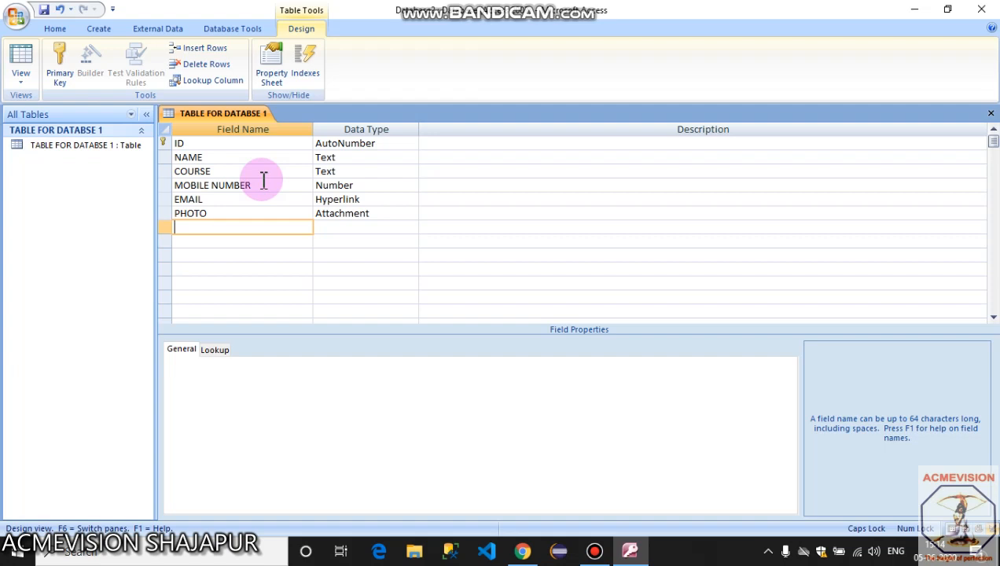
pyautogui.write('Y')
pyautogui.press('Tab')
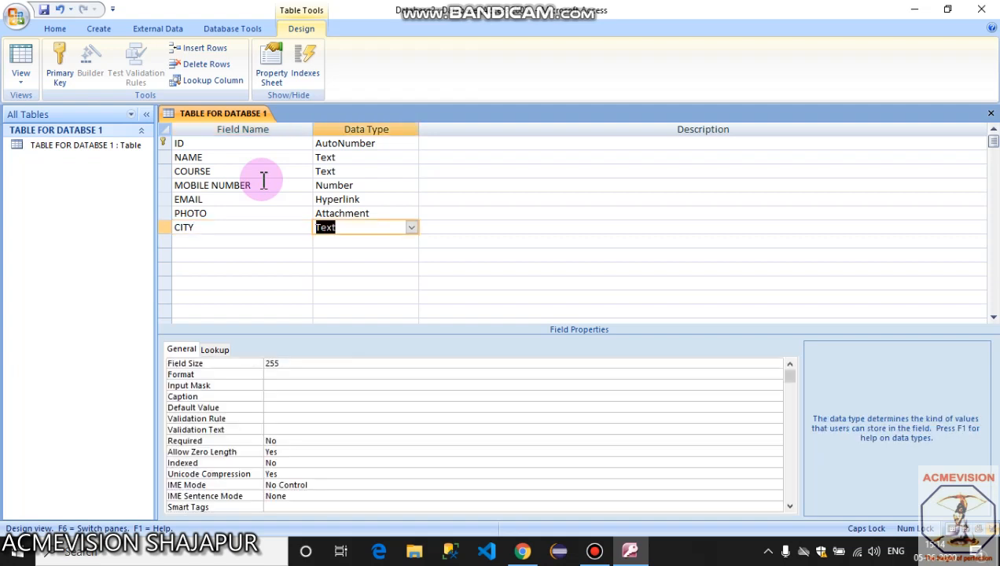
pyautogui.click(411, 228)
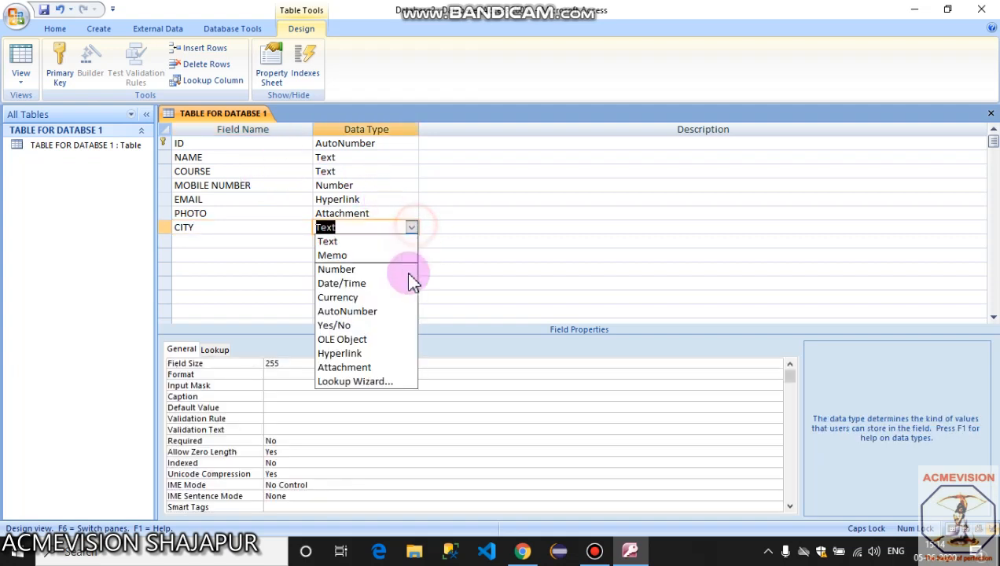
pyautogui.click(388, 382)
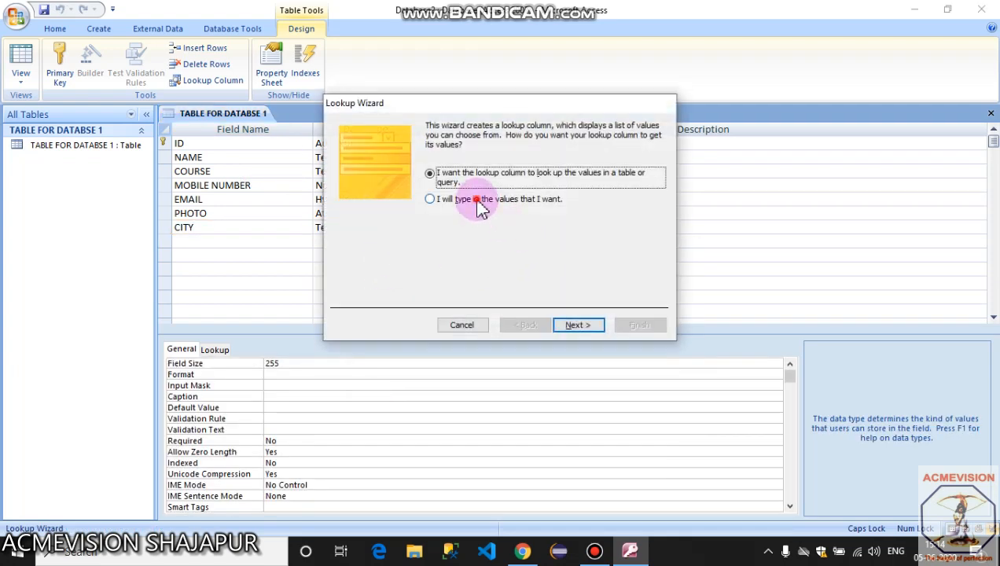
# Opt to type lookup values and enter SHAJAPUR, INDORE and UJJAIN for CITY.
pyautogui.click(474, 201)
pyautogui.click(595, 328)
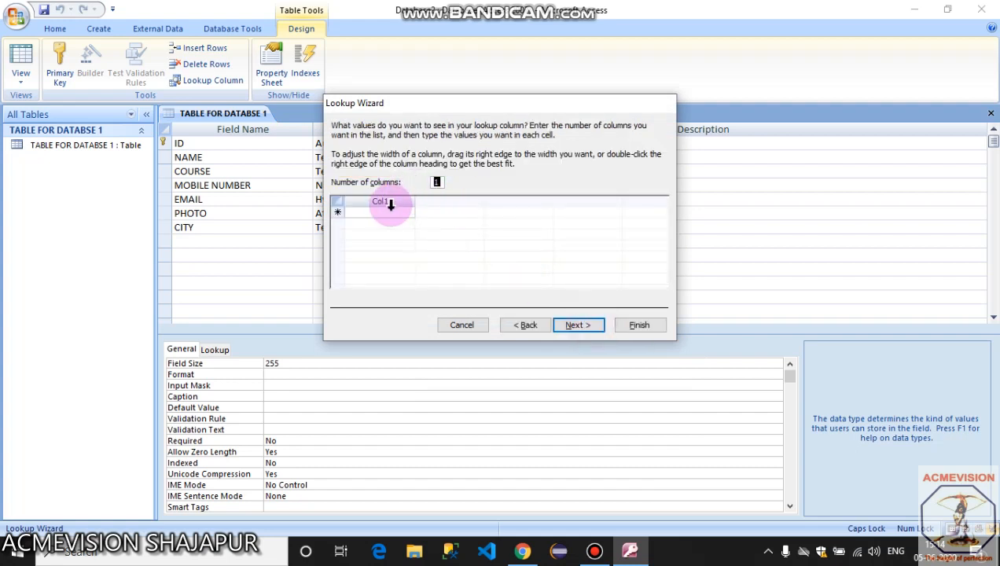
pyautogui.click(381, 214)
pyautogui.write('SHAJA')
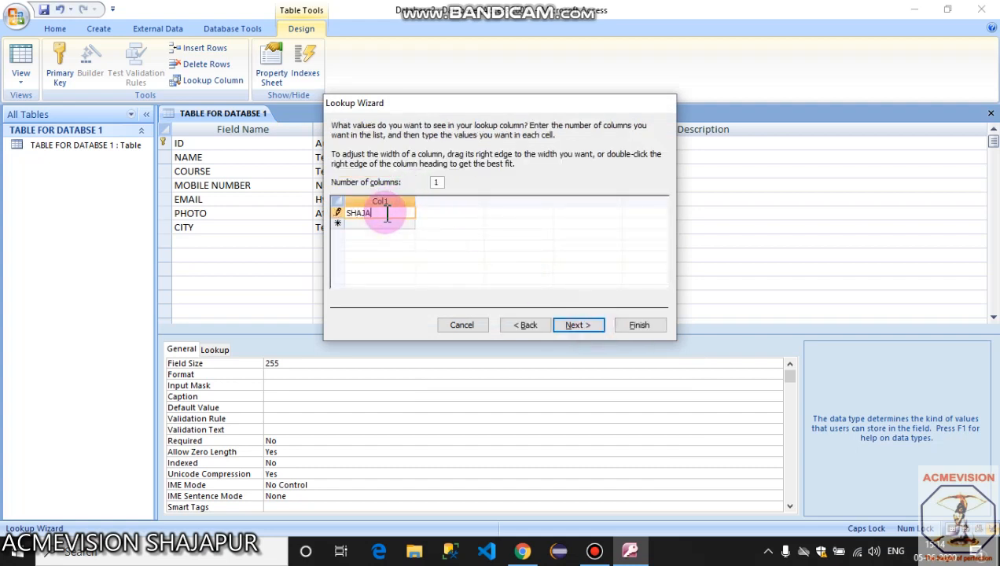
pyautogui.write('PUR')
pyautogui.press('Return')
pyautogui.write('INDORE')
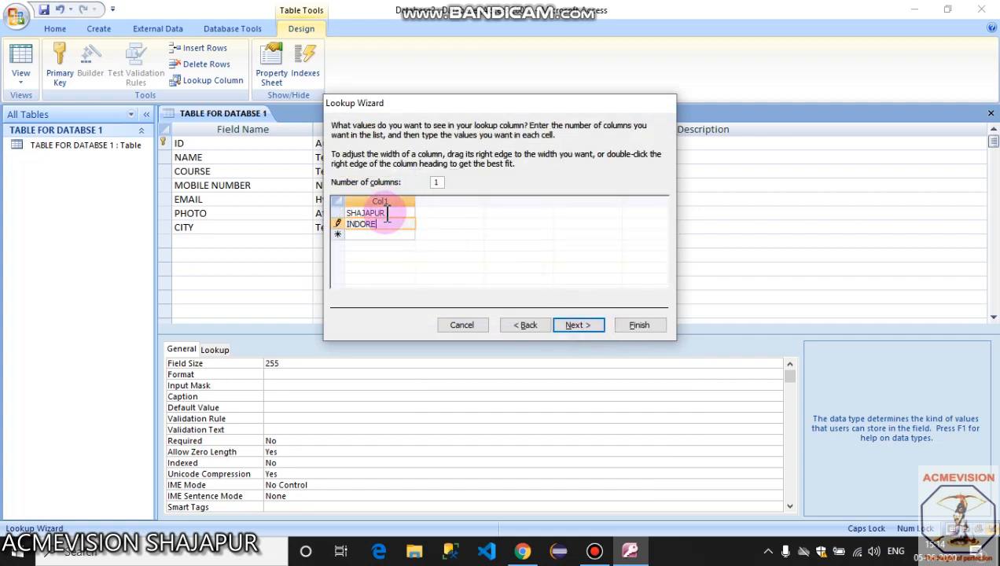
pyautogui.press('Return')
pyautogui.write('UJJAIN')
pyautogui.press('Return')
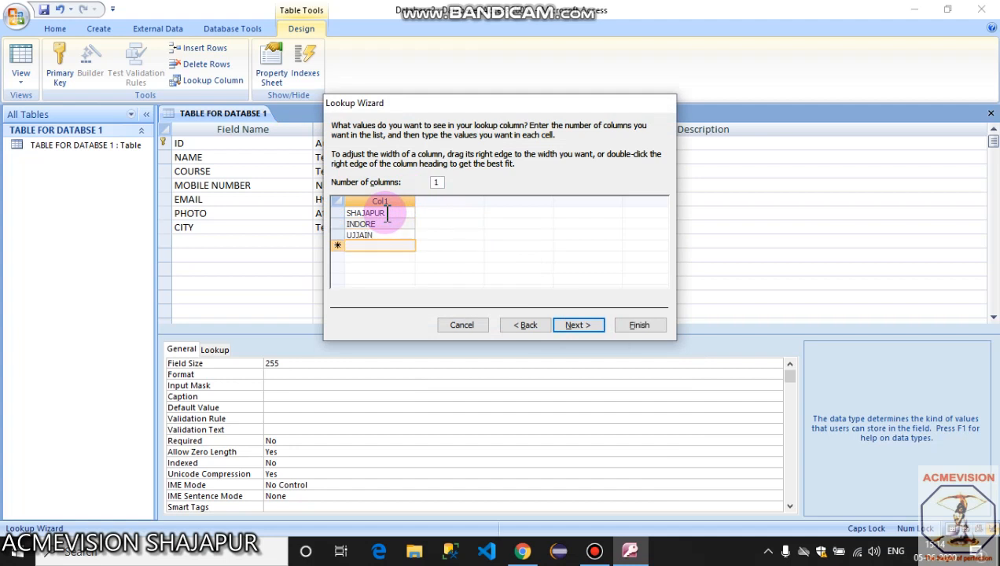
# Add BHOPAL and DEWAAS to the list and finish the CITY lookup.
pyautogui.write('BHOPAL')
pyautogui.press('Return')
pyautogui.write('DEWAAS')
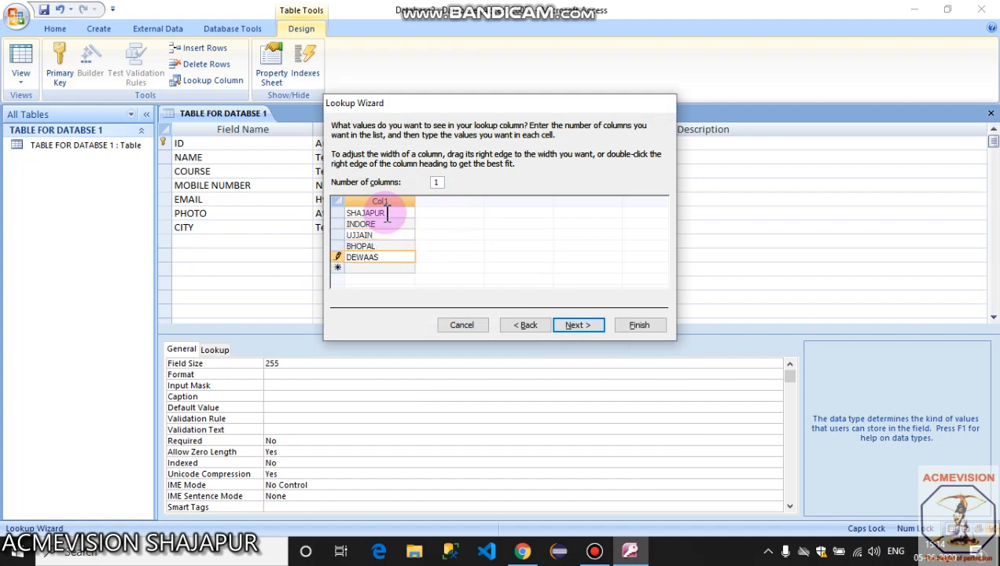
pyautogui.press('Return')
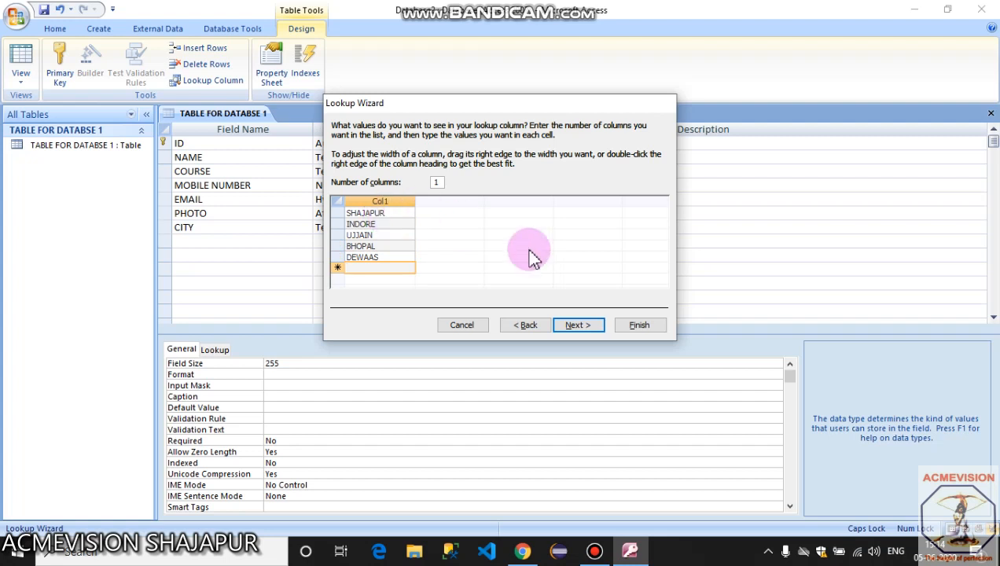
pyautogui.click(597, 328)
pyautogui.click(640, 326)
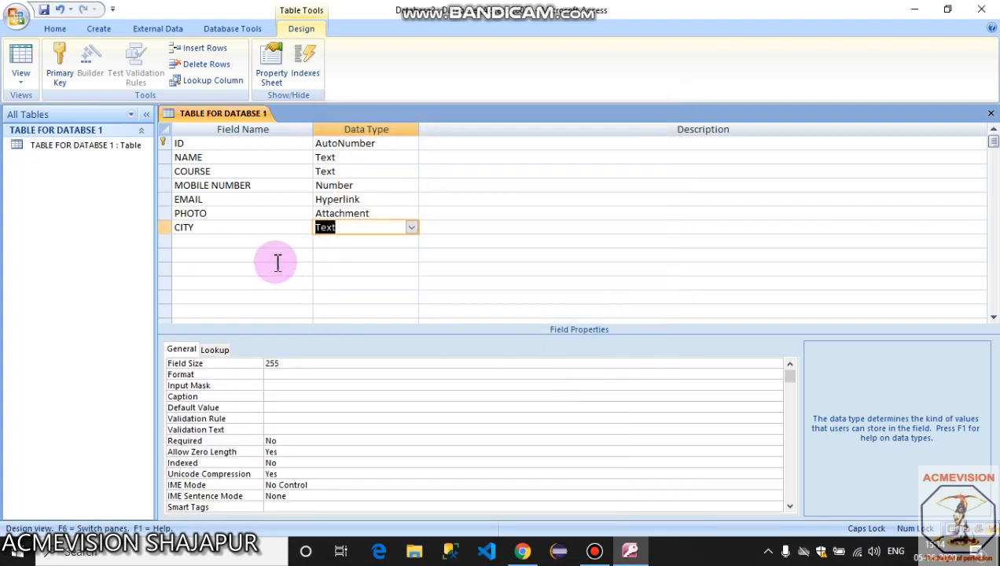
# Save the table design and switch TABLE FOR DATABSE 1 to Datasheet View.
pyautogui.click(20, 77)
pyautogui.click(82, 110)
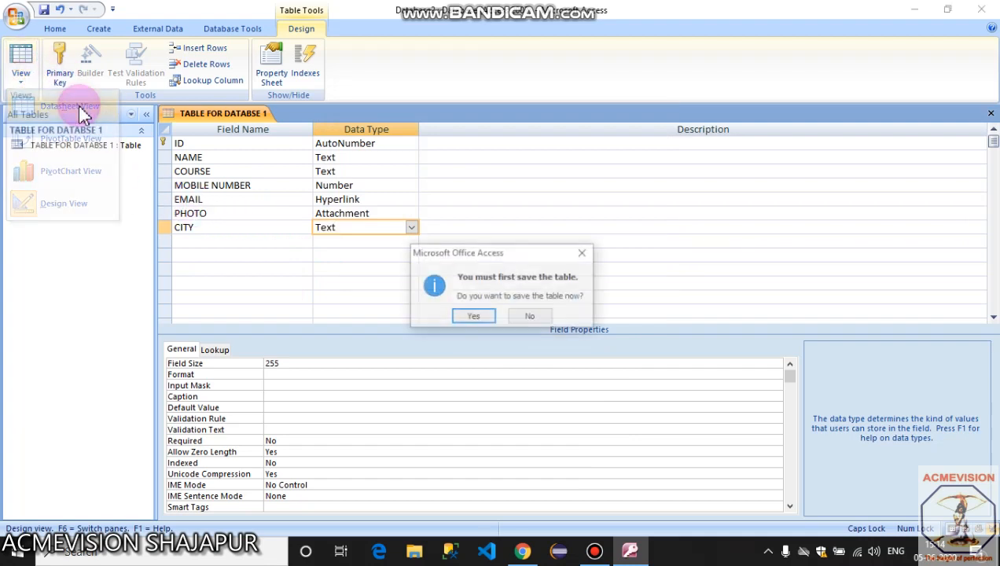
pyautogui.click(473, 318)
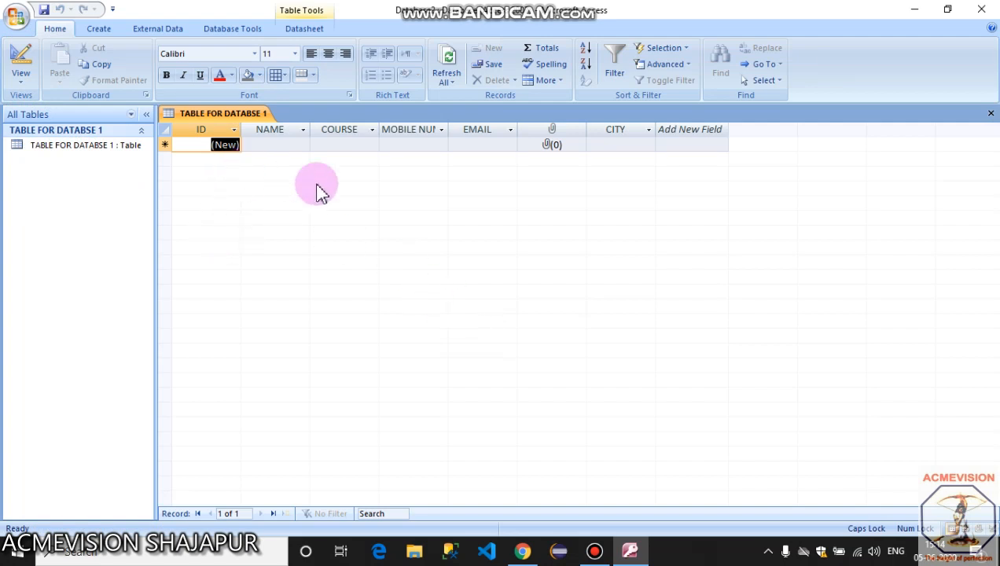
# Fill record 1 with the student's name, course DCA, a mobile number and an e-mail address.
pyautogui.press('1')
pyautogui.press('Tab')
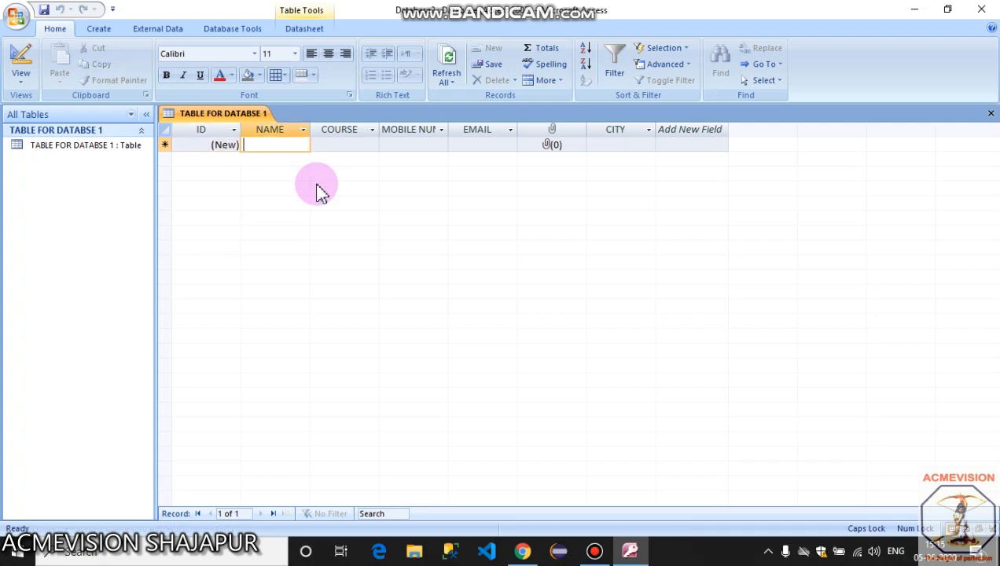
pyautogui.write('RAHUL')
pyautogui.press('Tab')
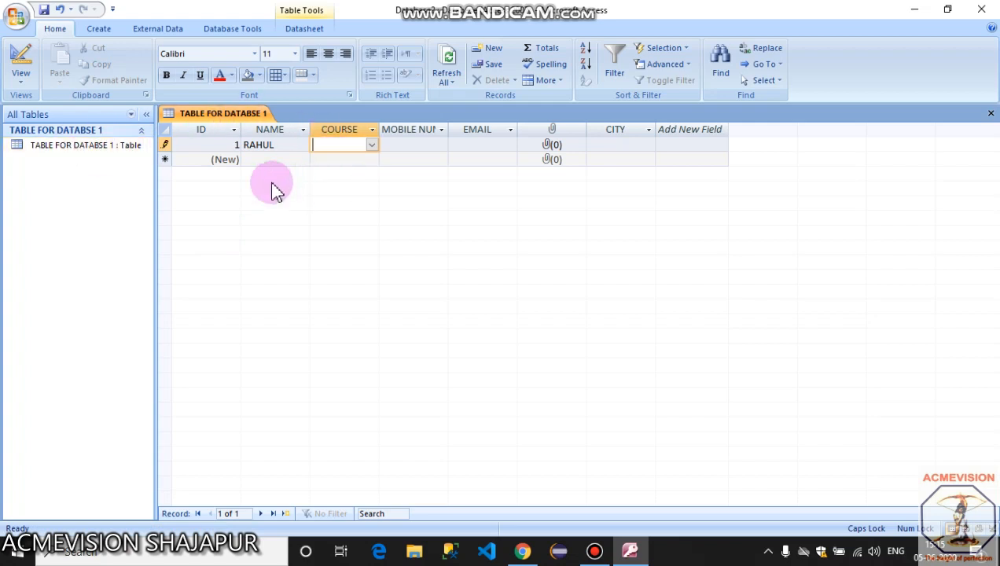
pyautogui.click(374, 147)
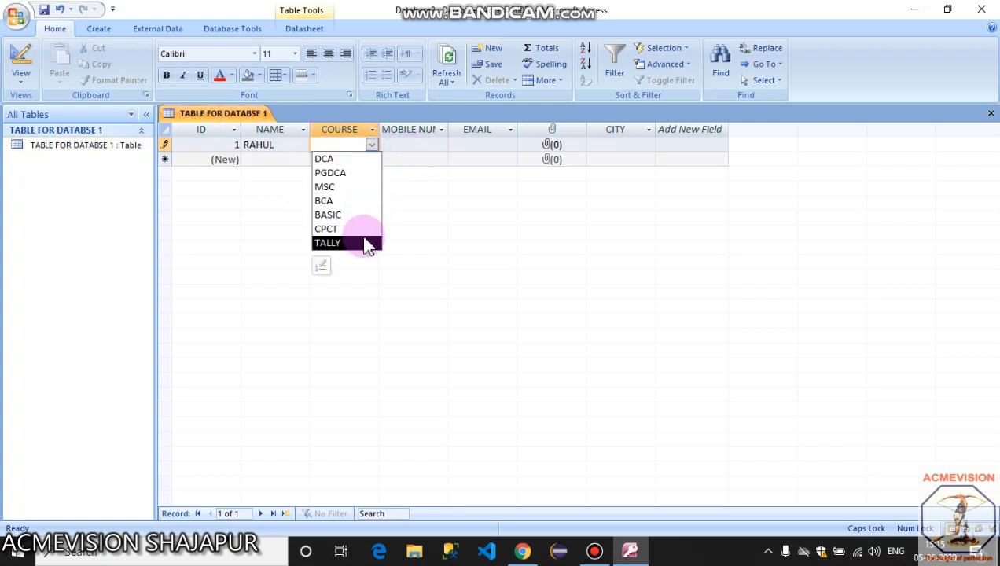
pyautogui.click(369, 163)
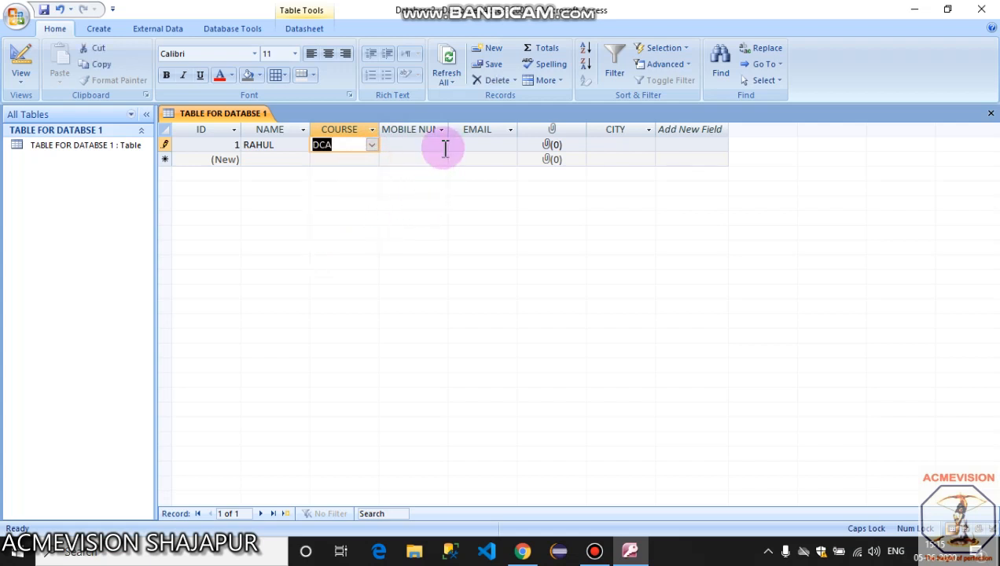
pyautogui.click(443, 147)
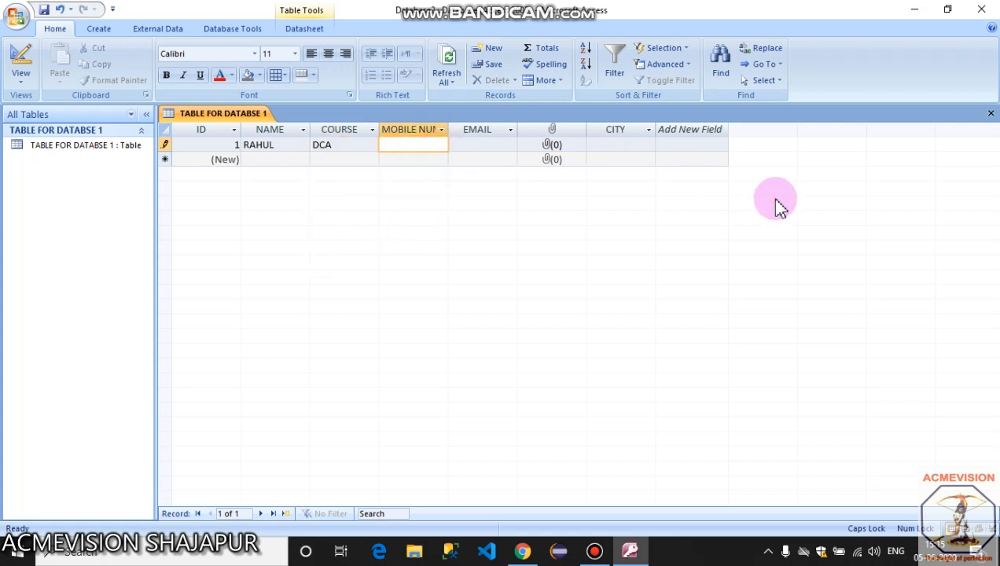
pyautogui.write('1212454')
pyautogui.press('Tab')
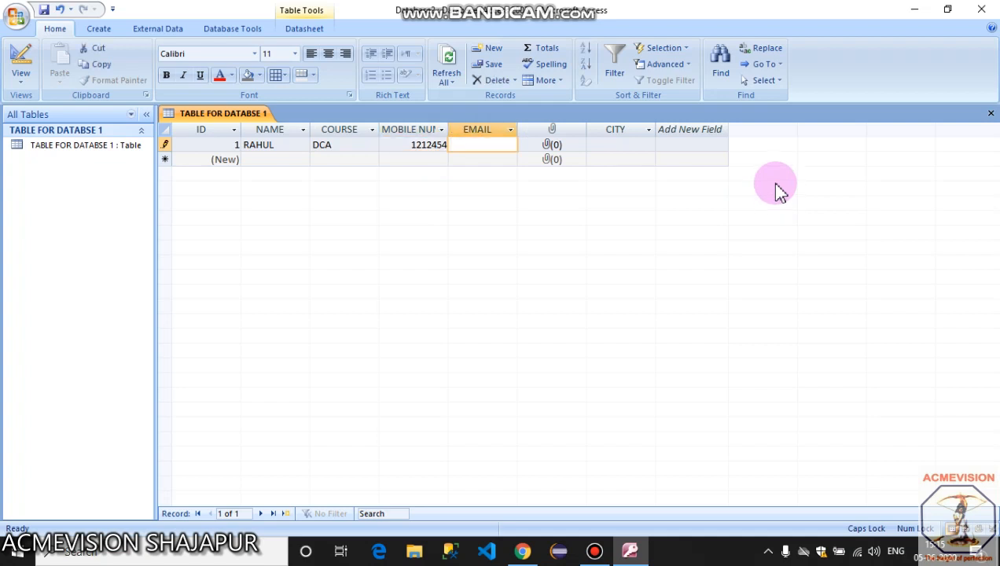
pyautogui.write('RAHUL')
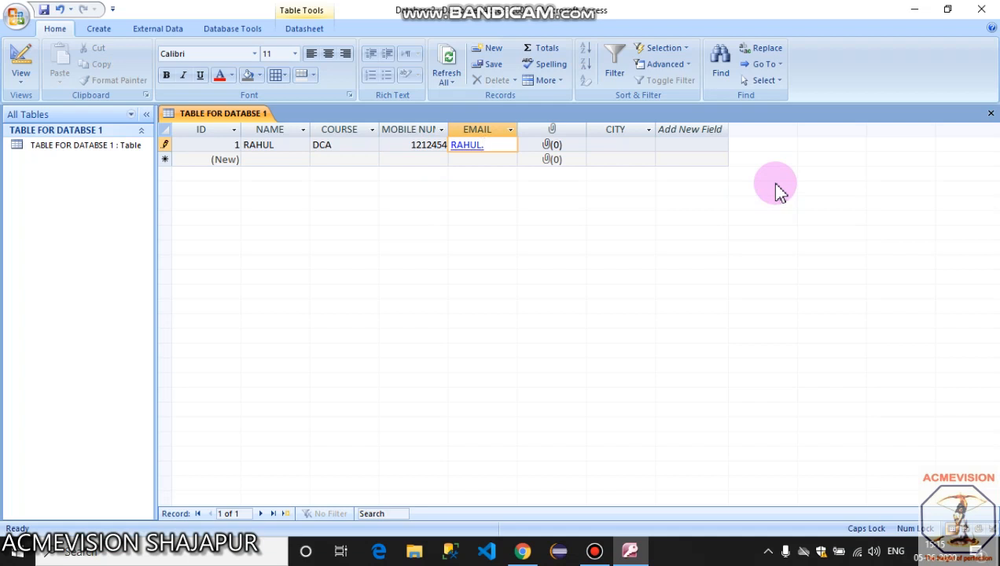
pyautogui.write('.GMAIL.COM')
pyautogui.press('Tab')
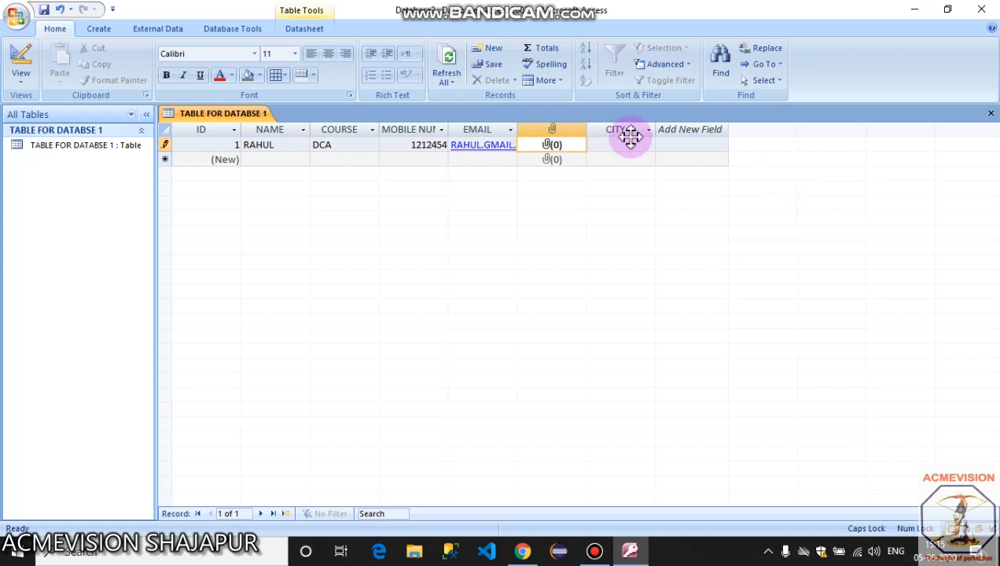
pyautogui.doubleClick(551, 149)
pyautogui.click(609, 231)
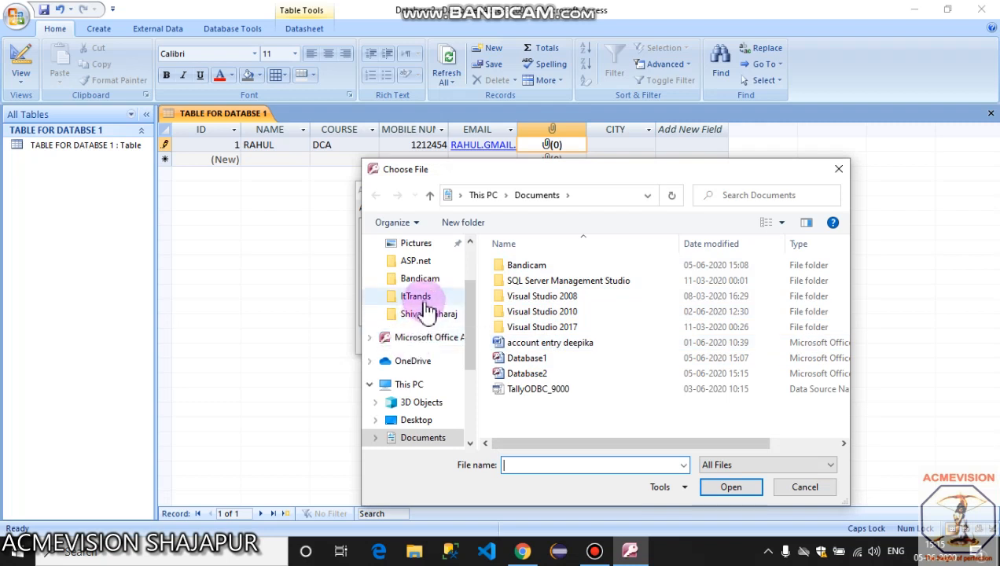
pyautogui.moveTo(472, 312); pyautogui.dragTo(471, 263)
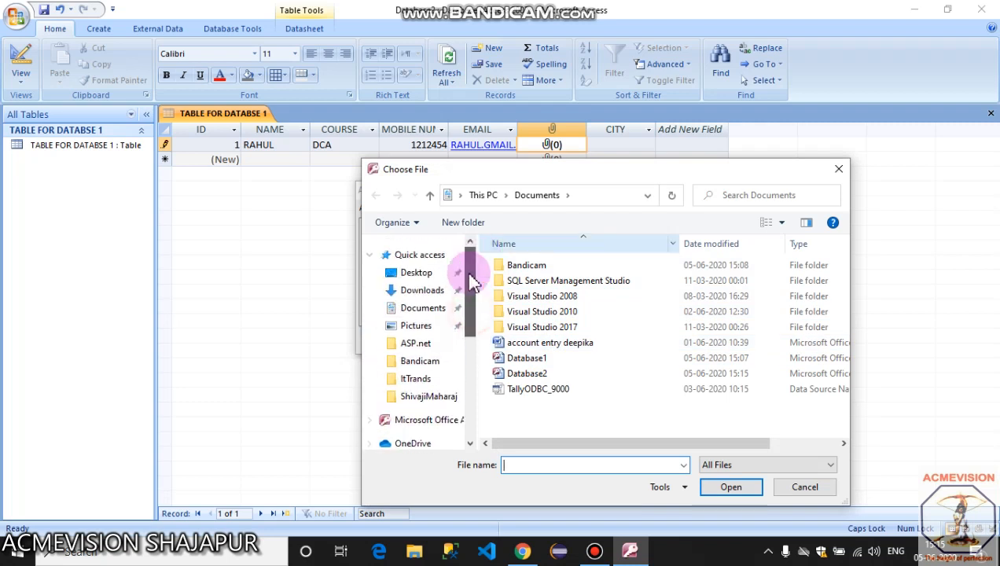
pyautogui.click(418, 325)
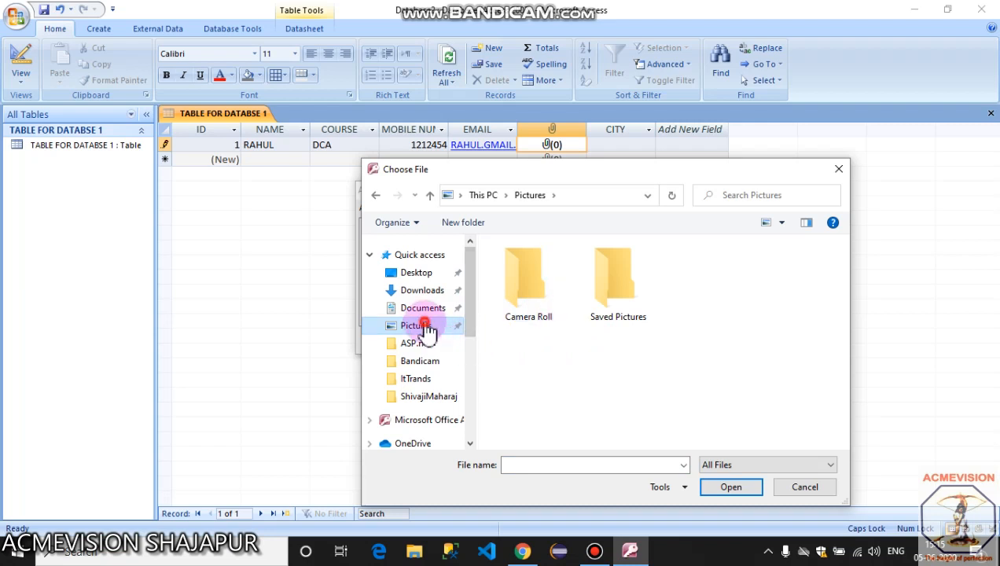
pyautogui.doubleClick(620, 287)
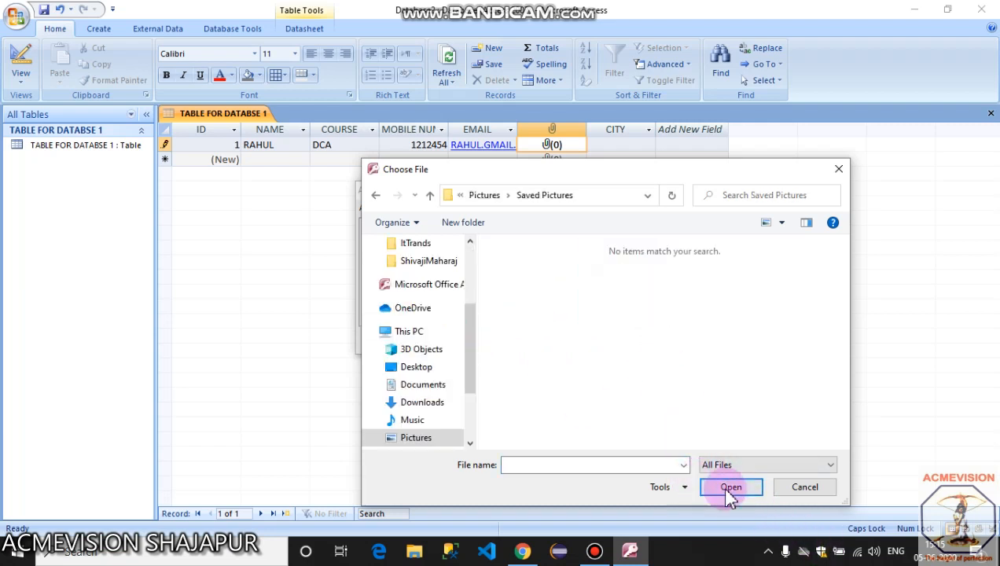
pyautogui.click(838, 168)
pyautogui.click(632, 190)
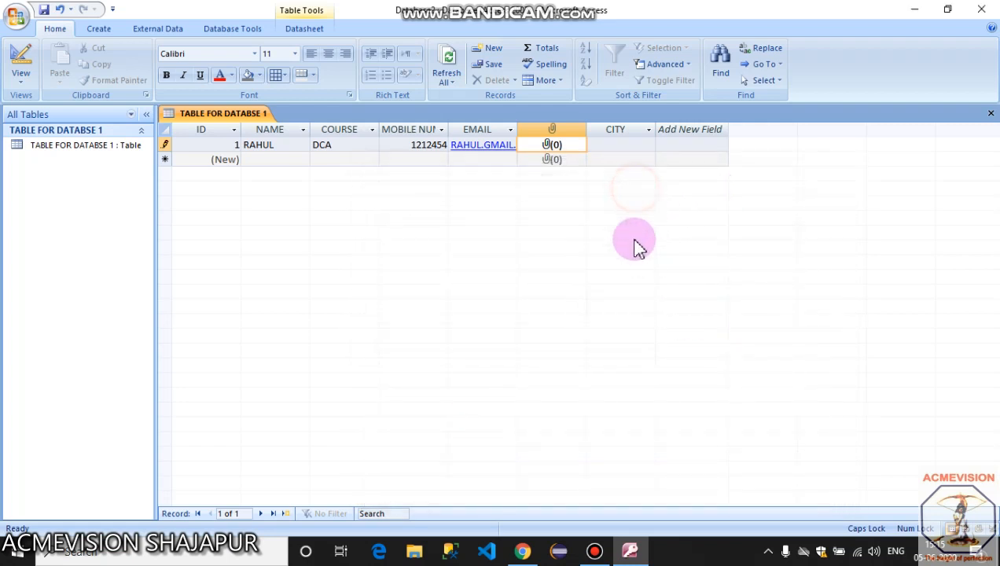
# Choose INDORE from the CITY list for the first student.
pyautogui.click(634, 143)
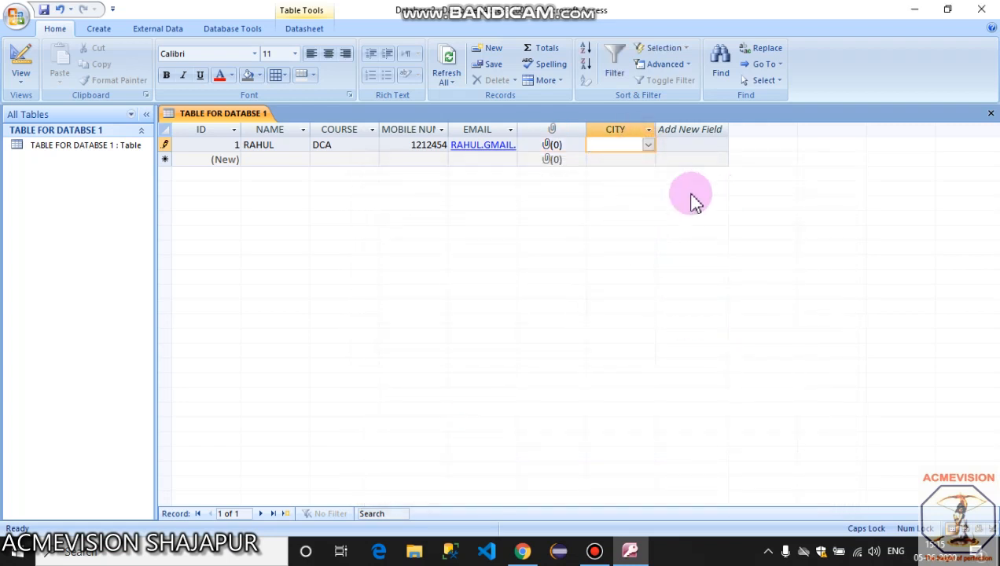
pyautogui.click(648, 144)
pyautogui.click(641, 175)
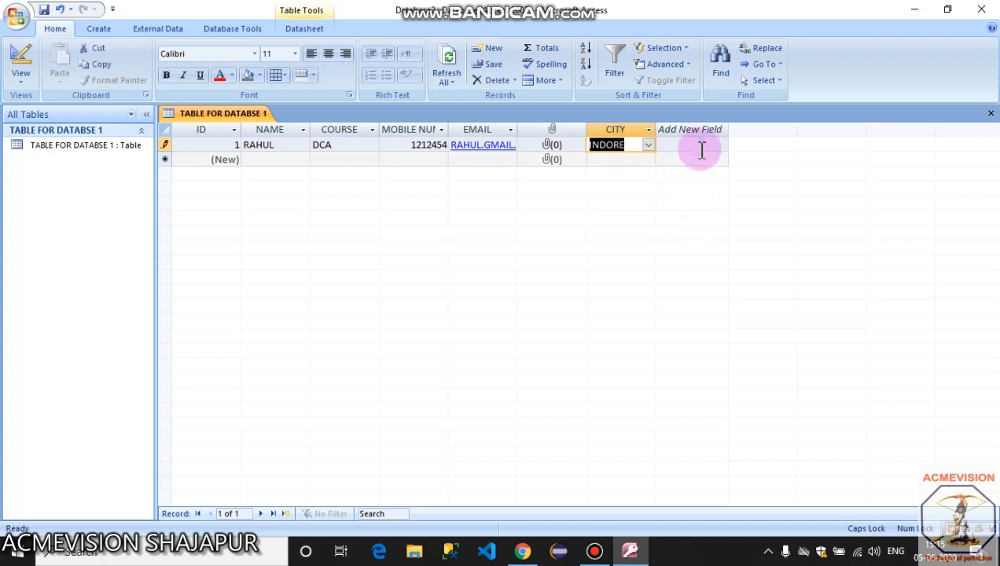
pyautogui.press('Tab')
pyautogui.press('Tab')
# Enter the second student's name, course PGDCA and e-mail address.
pyautogui.click(257, 159)
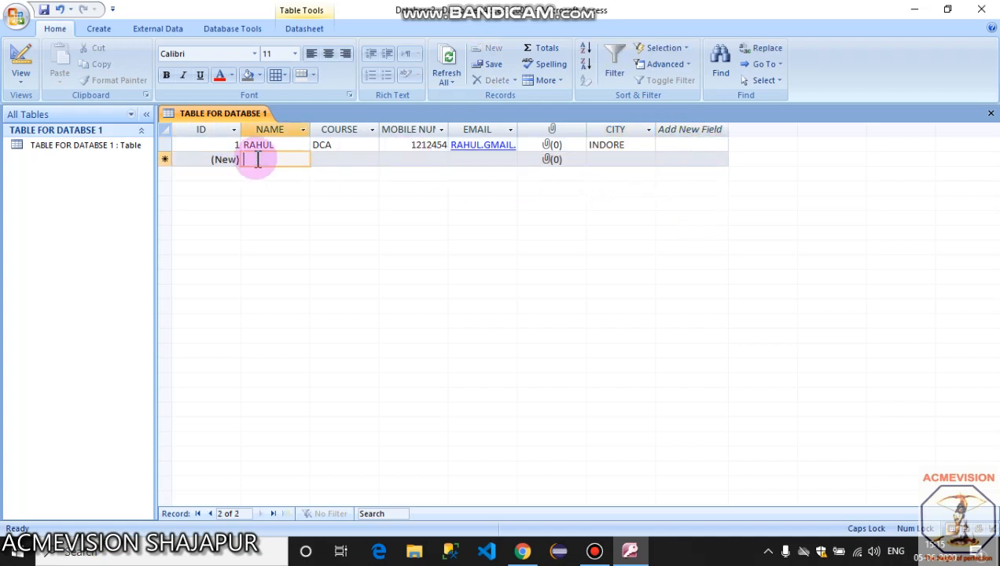
pyautogui.write('KAMLESH')
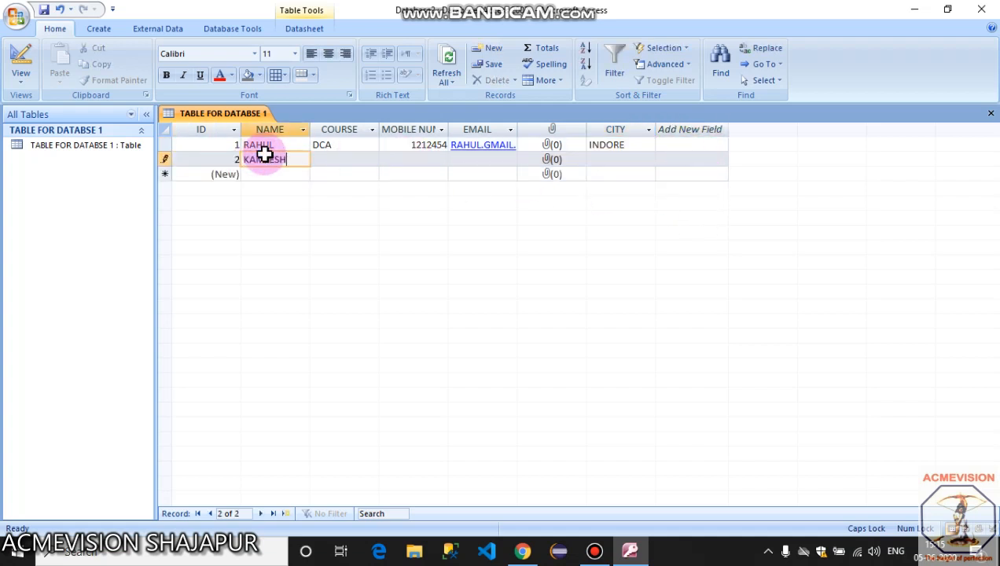
pyautogui.press('Tab')
pyautogui.write('PGDCA')
pyautogui.press('Tab')
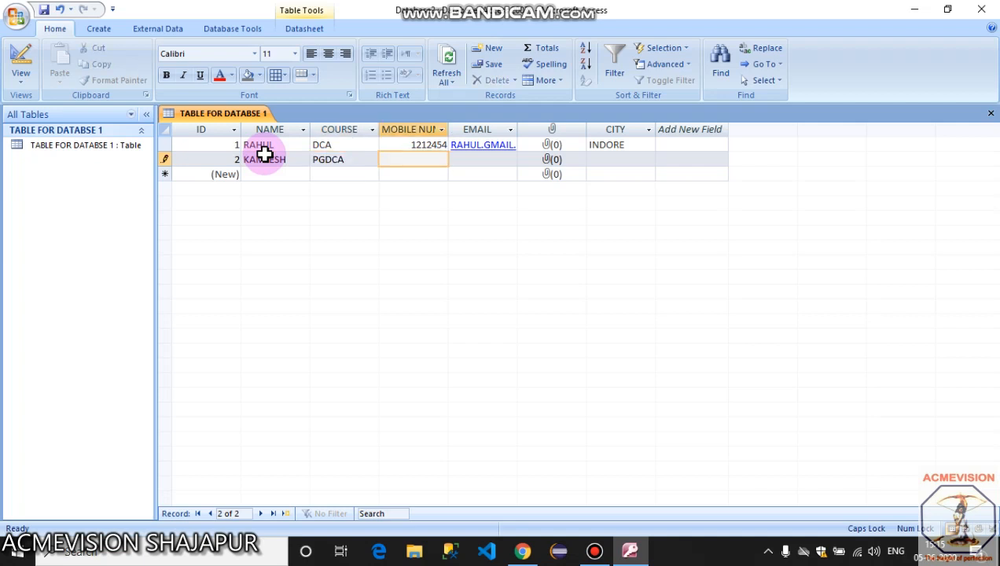
pyautogui.press('Tab')
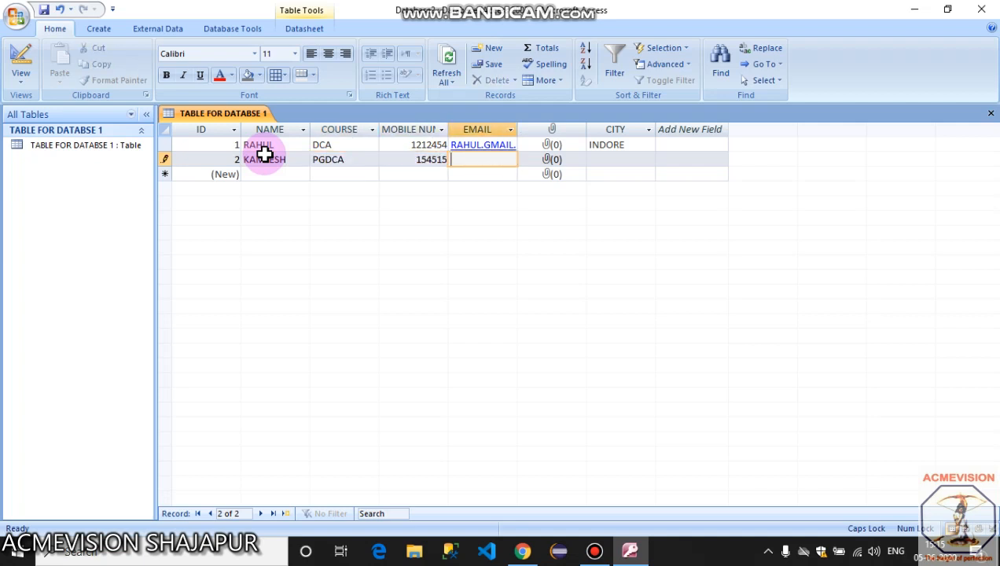
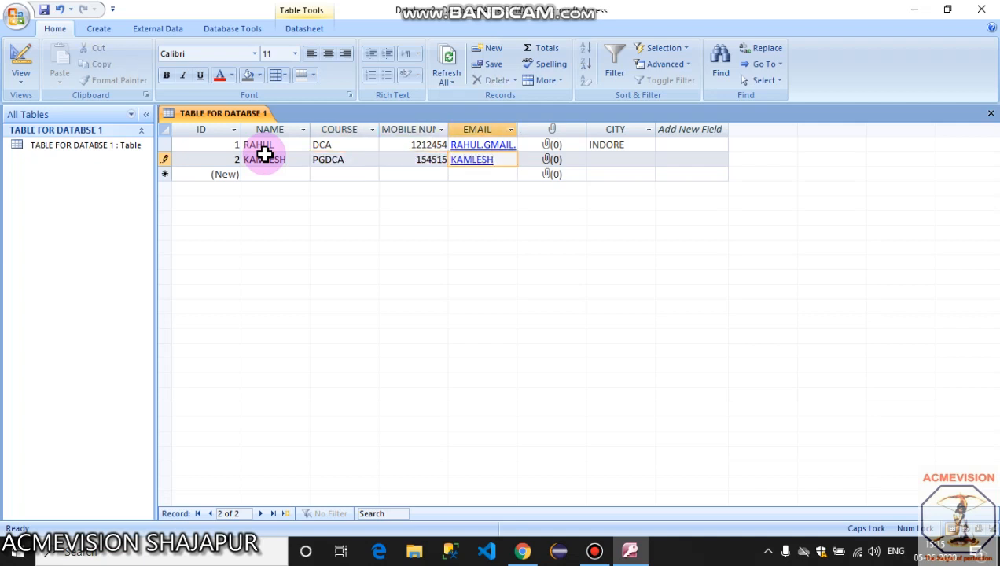
pyautogui.press('Tab')
pyautogui.press('Tab')
pyautogui.press('Tab')
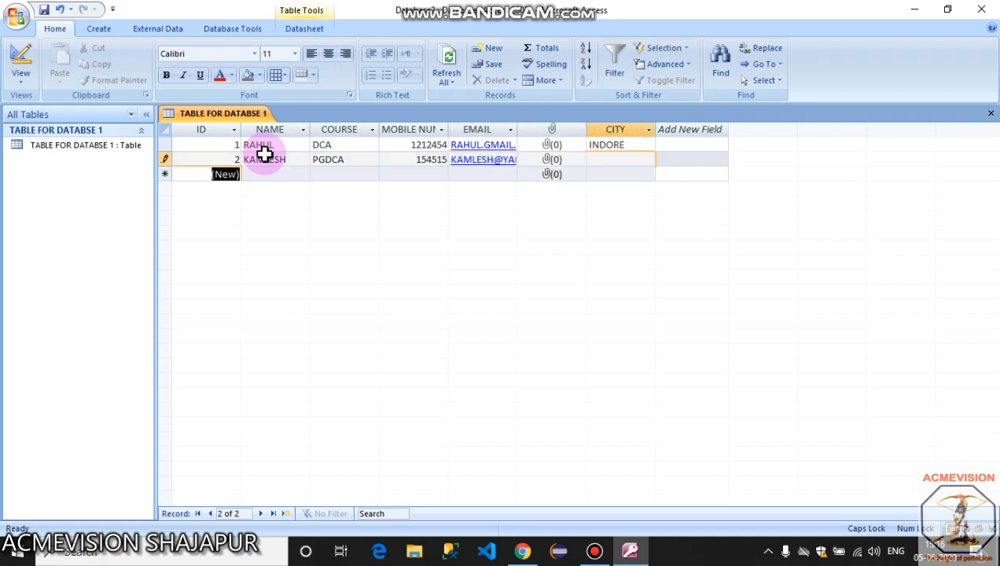
# Set the second student's city to SHAJAPUR from the CITY list.
pyautogui.click(654, 162)
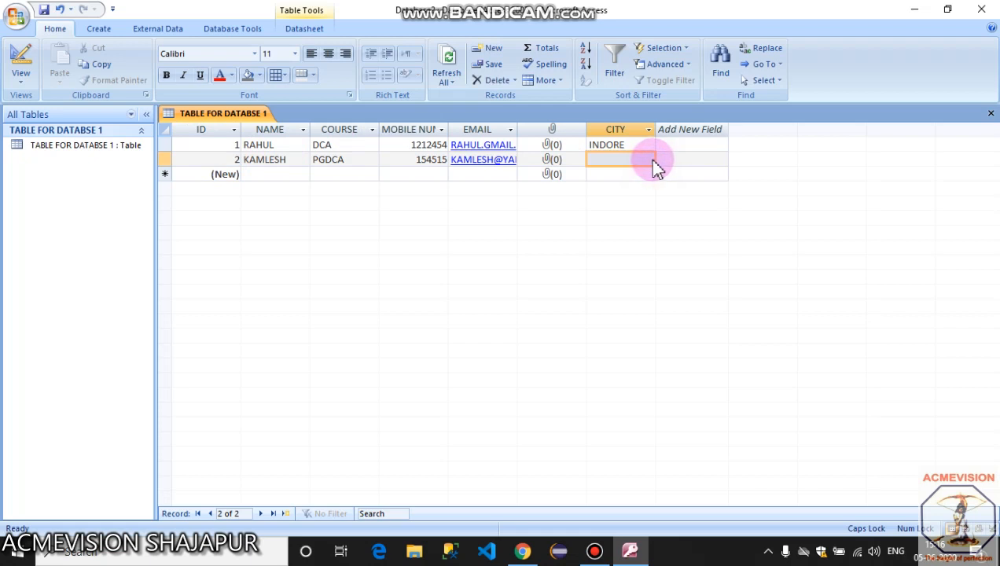
pyautogui.click(648, 159)
pyautogui.click(628, 174)
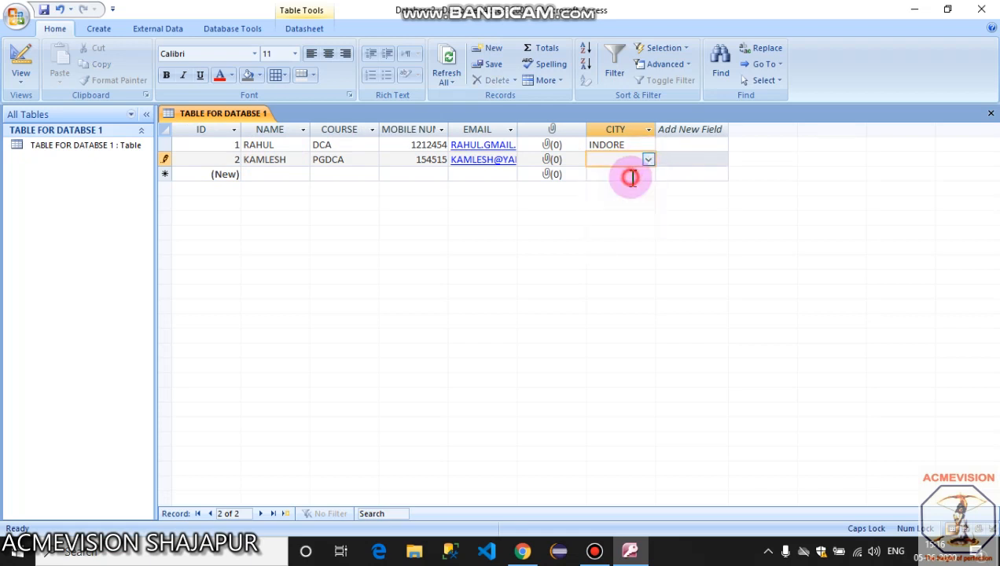
pyautogui.click(685, 161)
pyautogui.click(271, 174)
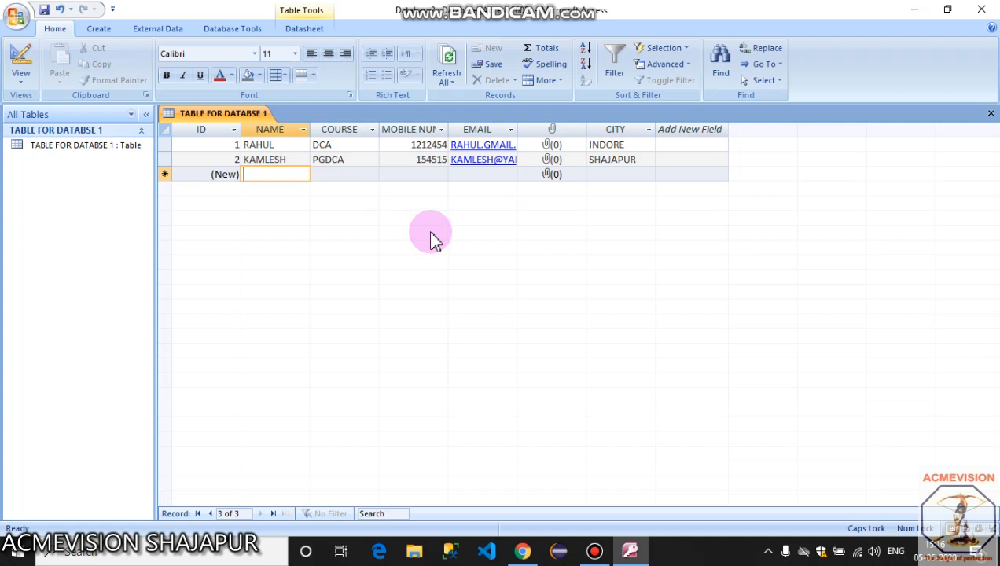
# Add a third student record with course MSC and city UJJAIN.
pyautogui.write('RAJESH')
pyautogui.press('Tab')
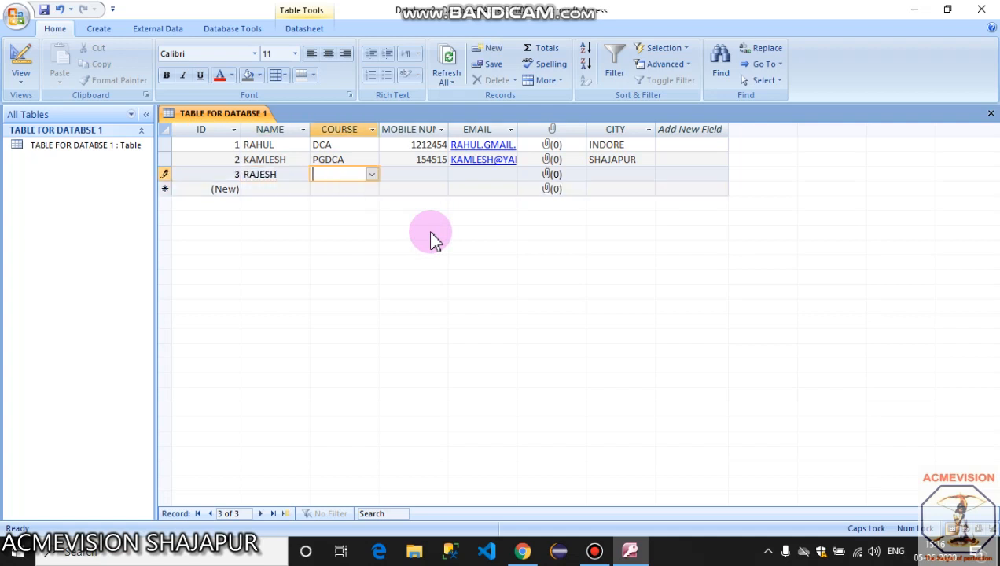
pyautogui.write('MSC')
pyautogui.press('Tab')
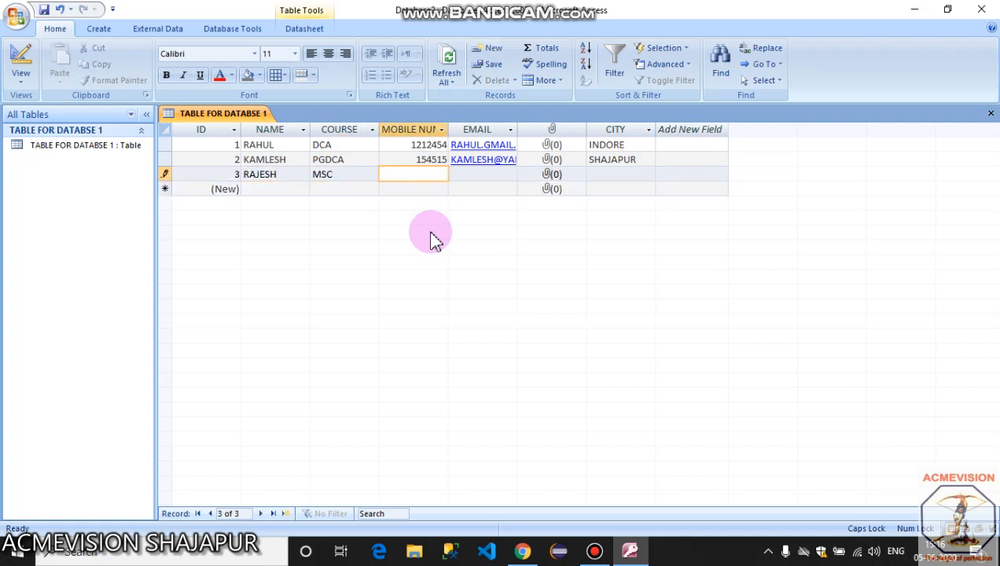
pyautogui.press('Tab')
pyautogui.press('Tab')
pyautogui.press('Tab')
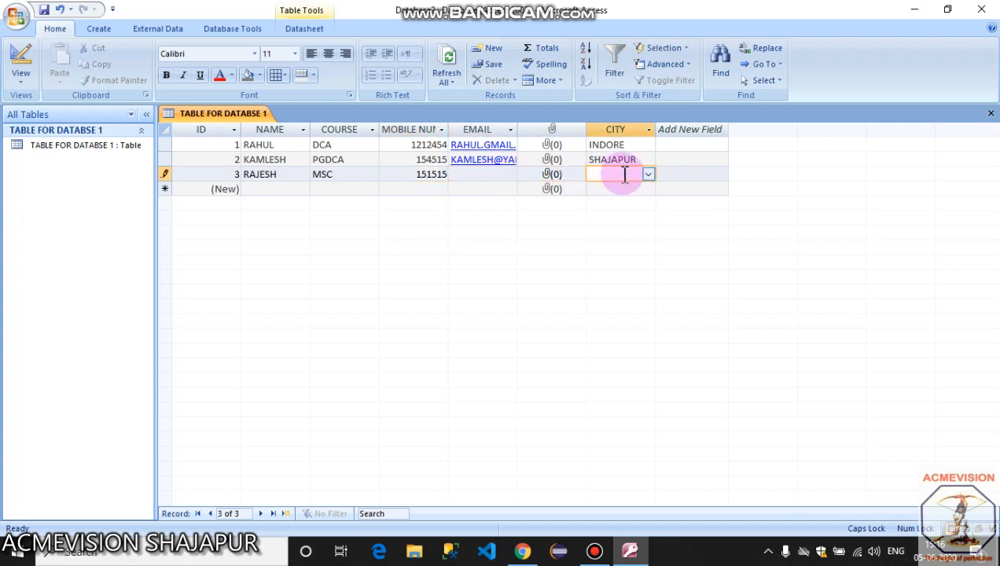
pyautogui.write('UJJAIN')
pyautogui.press('Tab')
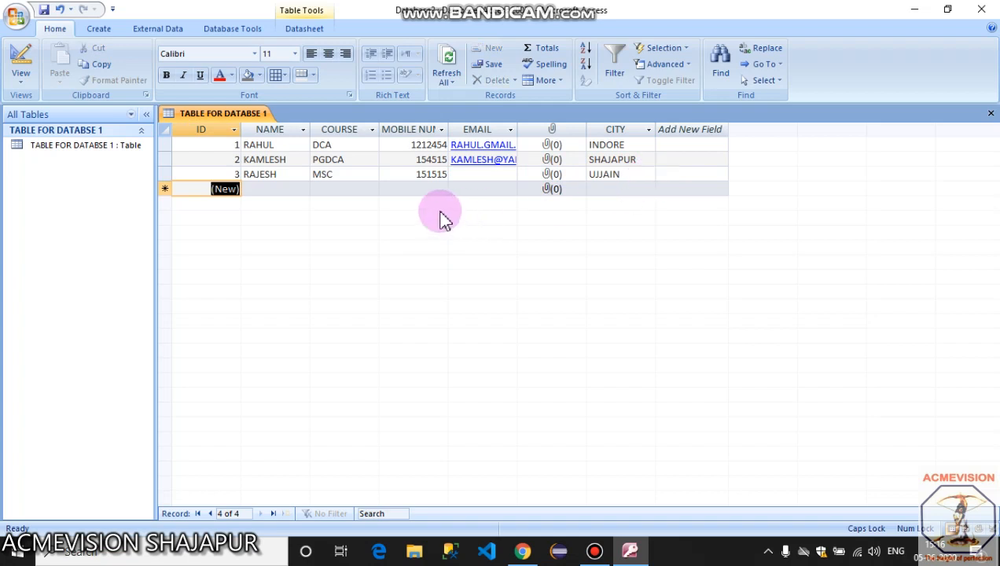
# Add a fourth student with a corrected name, course CPCT and city INDORE.
pyautogui.click(295, 185)
pyautogui.write('D')
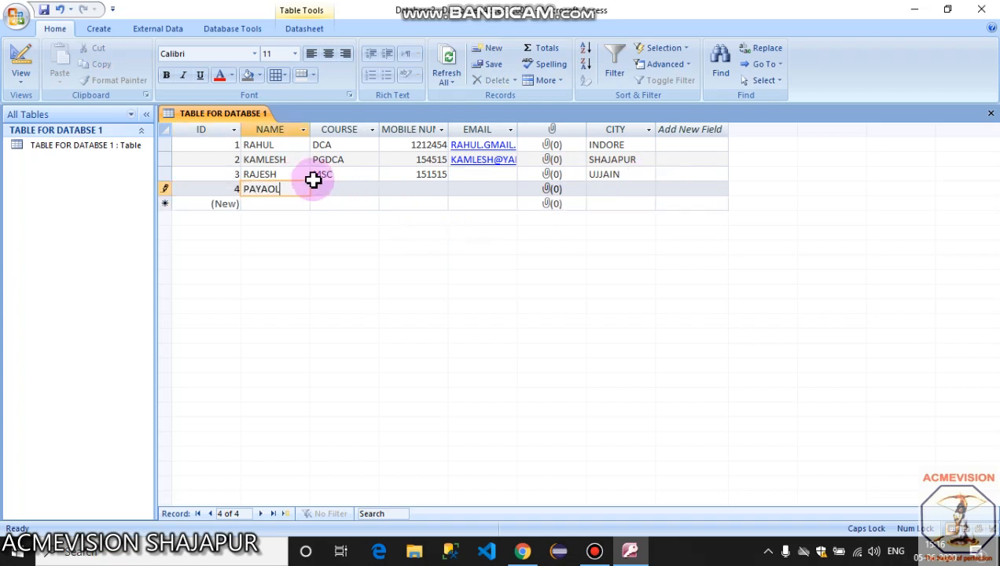
pyautogui.press('Tab')
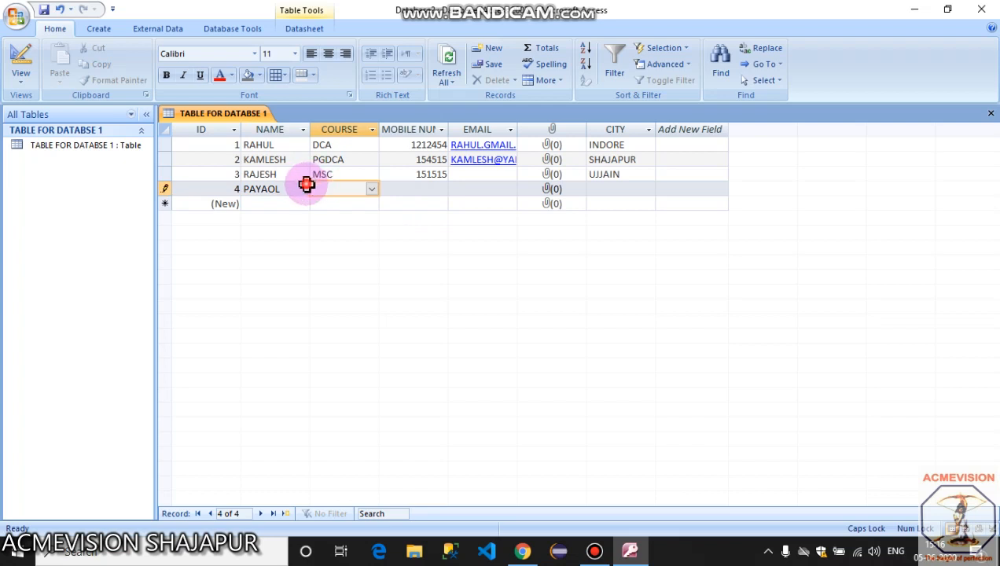
pyautogui.click(303, 187)
pyautogui.write('PAYAL')
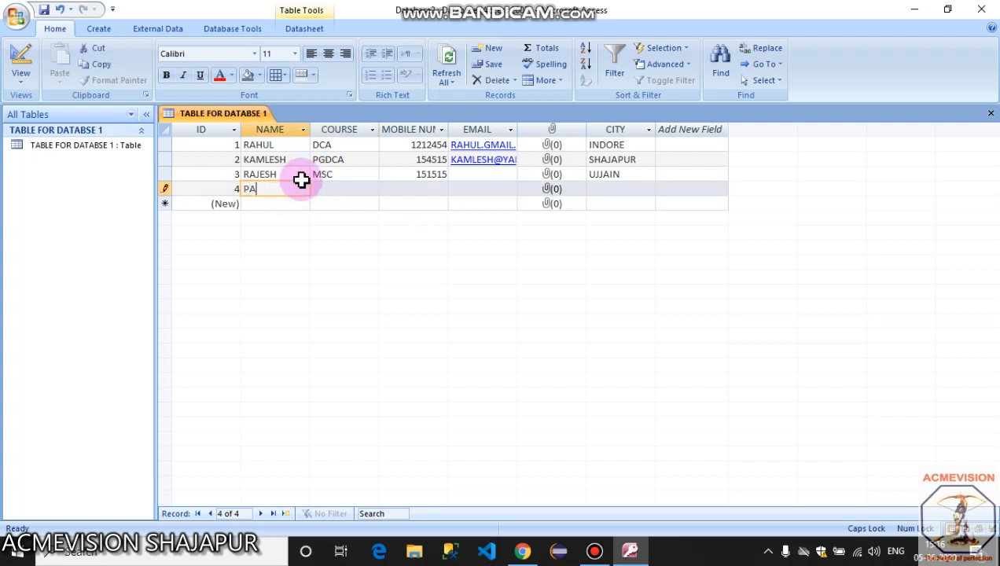
pyautogui.press('Tab')
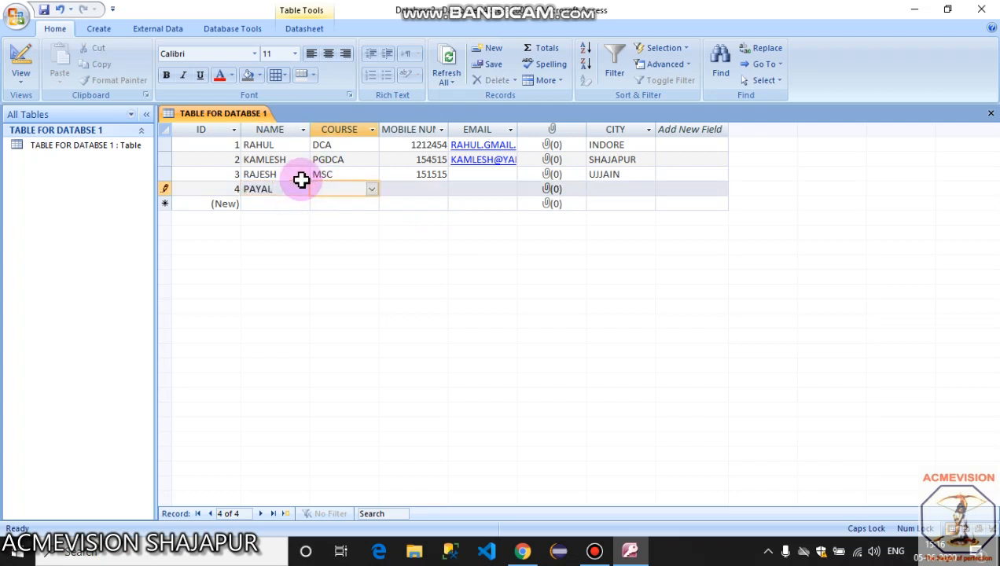
pyautogui.write('CPCT')
pyautogui.press('Tab')
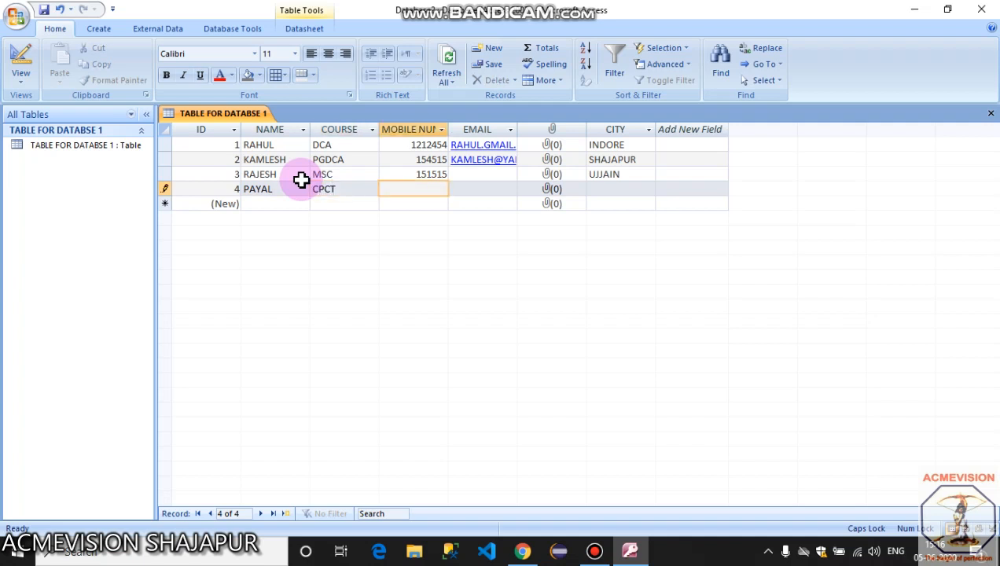
pyautogui.press('Tab')
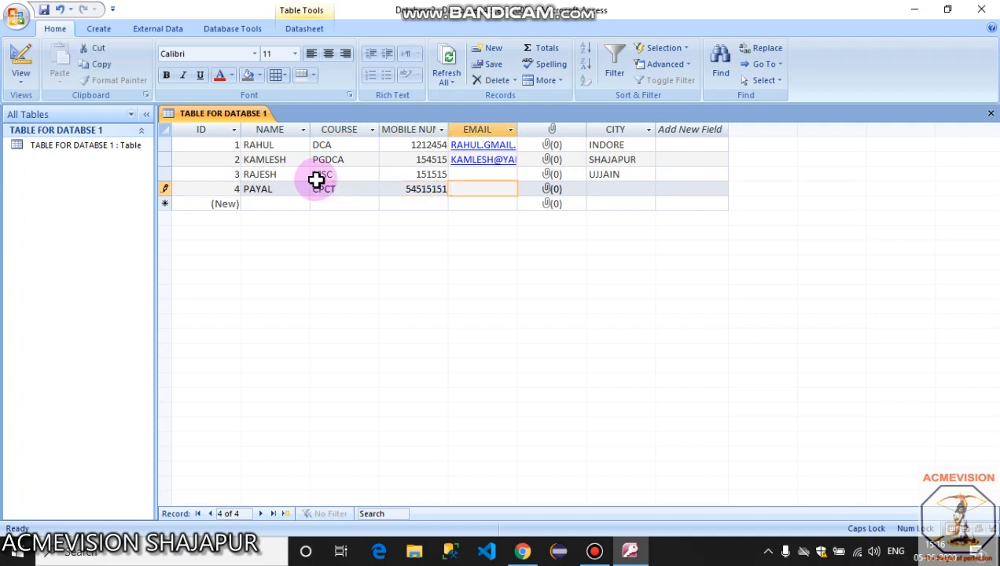
pyautogui.press('Tab')
pyautogui.press('Tab')
pyautogui.click(648, 189)
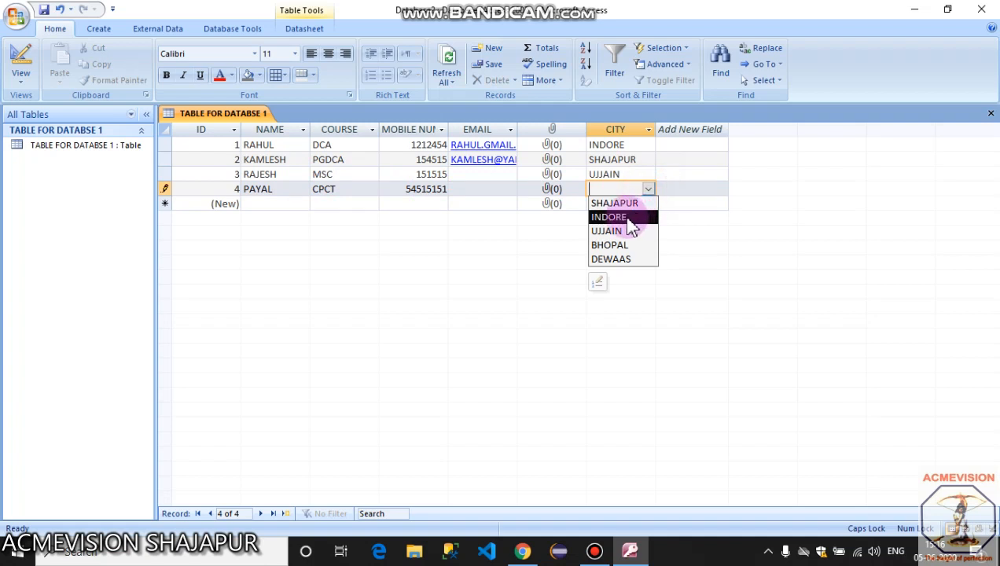
pyautogui.click(628, 217)
pyautogui.press('Tab')
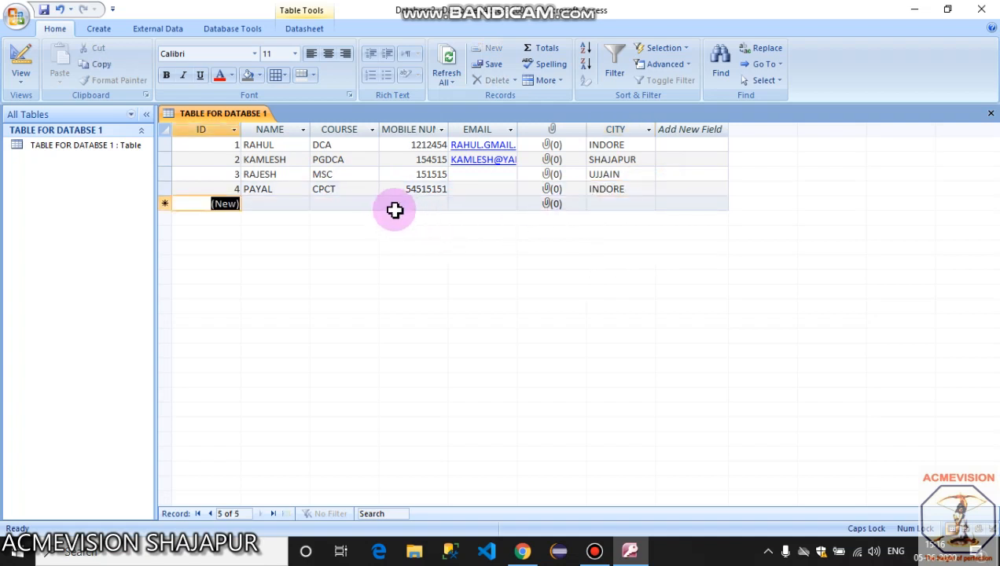
pyautogui.press('Tab')
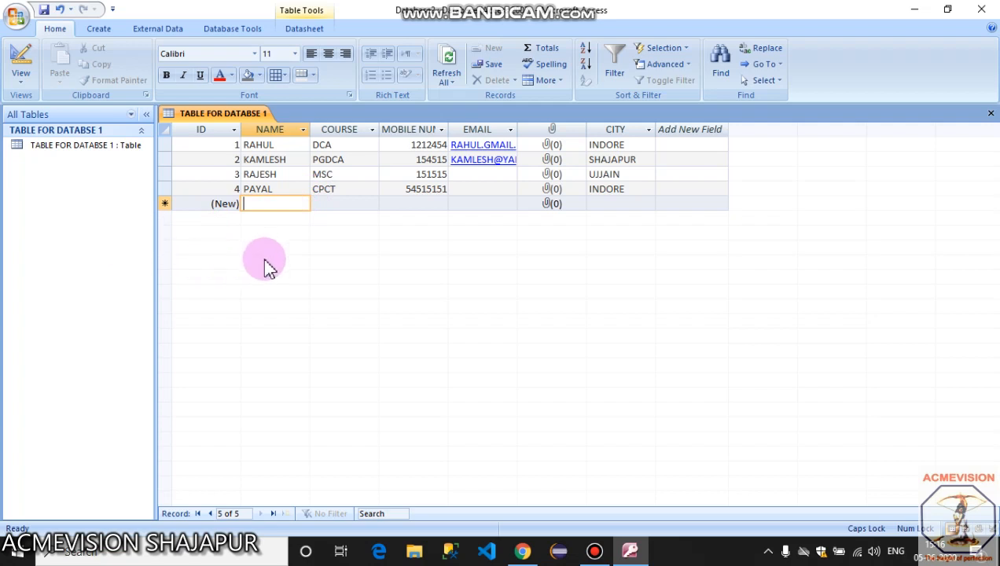
# Switch the ribbon to the Create tab.
pyautogui.click(98, 30)
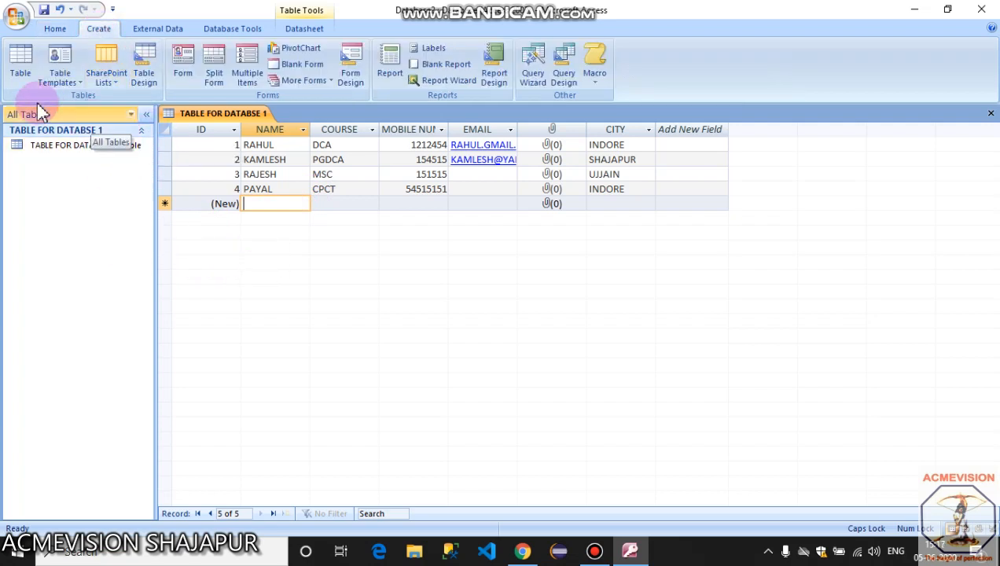